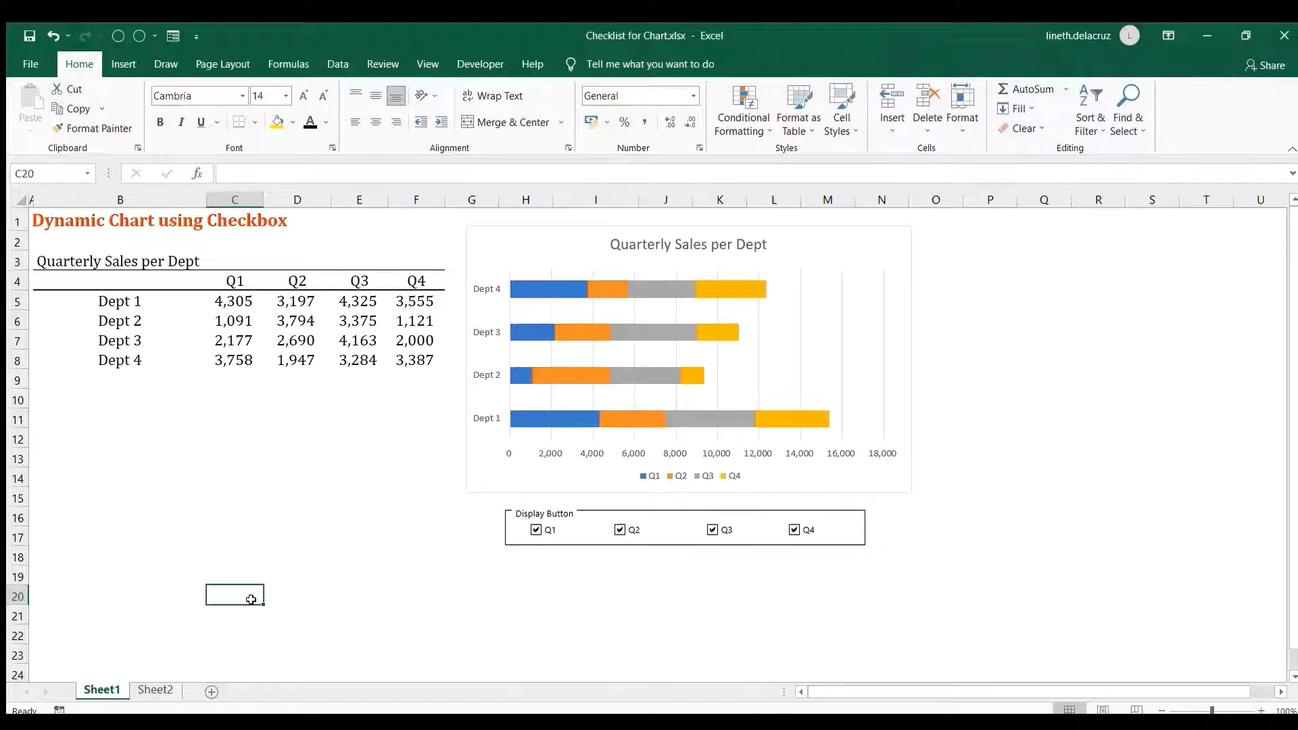
Untick Q1, Q2, Q3 and Q4 one by one to hide every quarter's bars, leaving the chart empty.
left_click(539, 530)
left_click(619, 530)
left_click(711, 529)
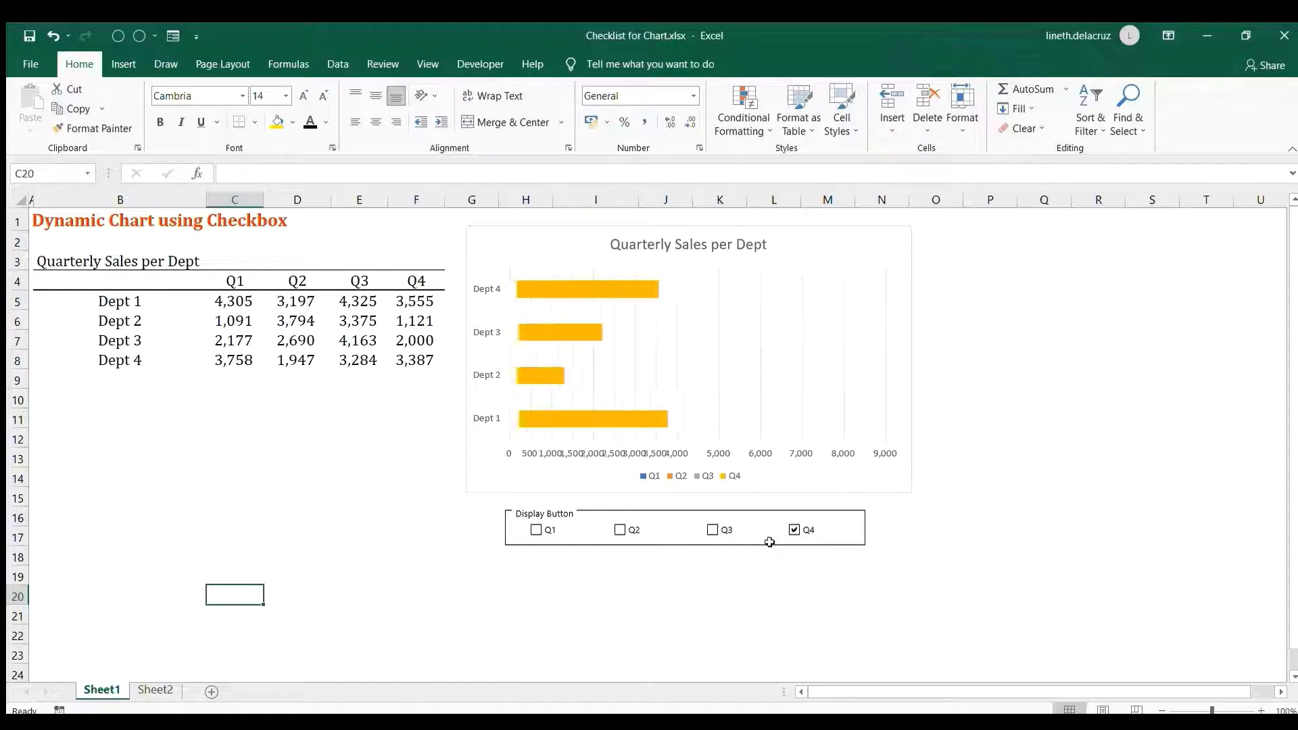
left_click(793, 530)
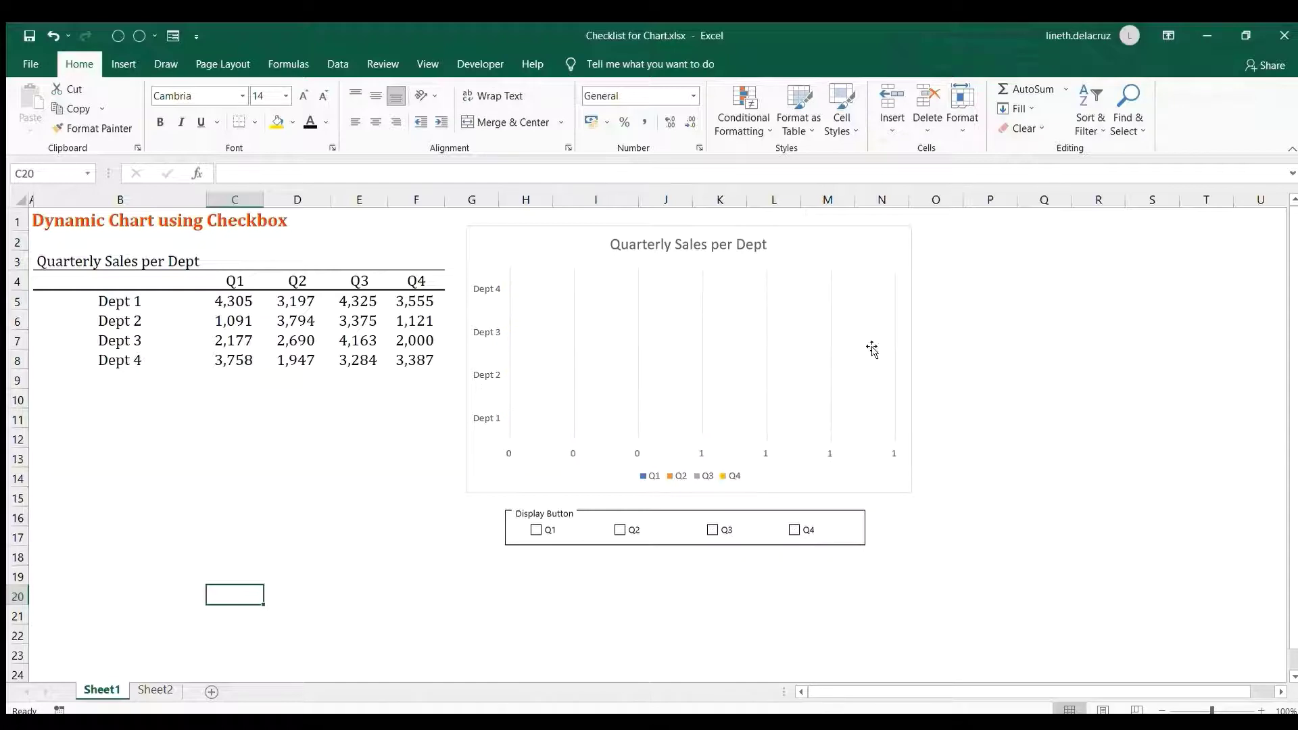
Tick Q4, Q3, Q2 and Q1 again so all four quarters reappear in the chart.
left_click(793, 530)
left_click(712, 530)
left_click(619, 530)
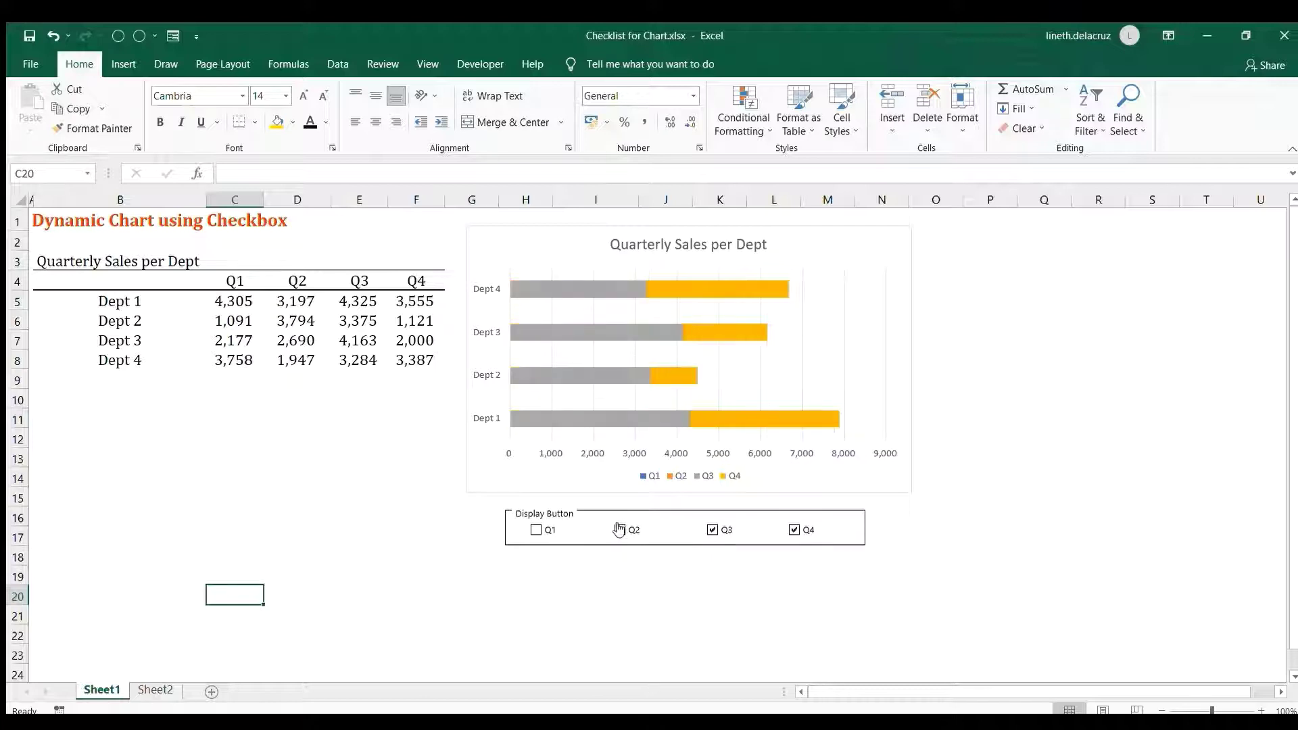
left_click(534, 529)
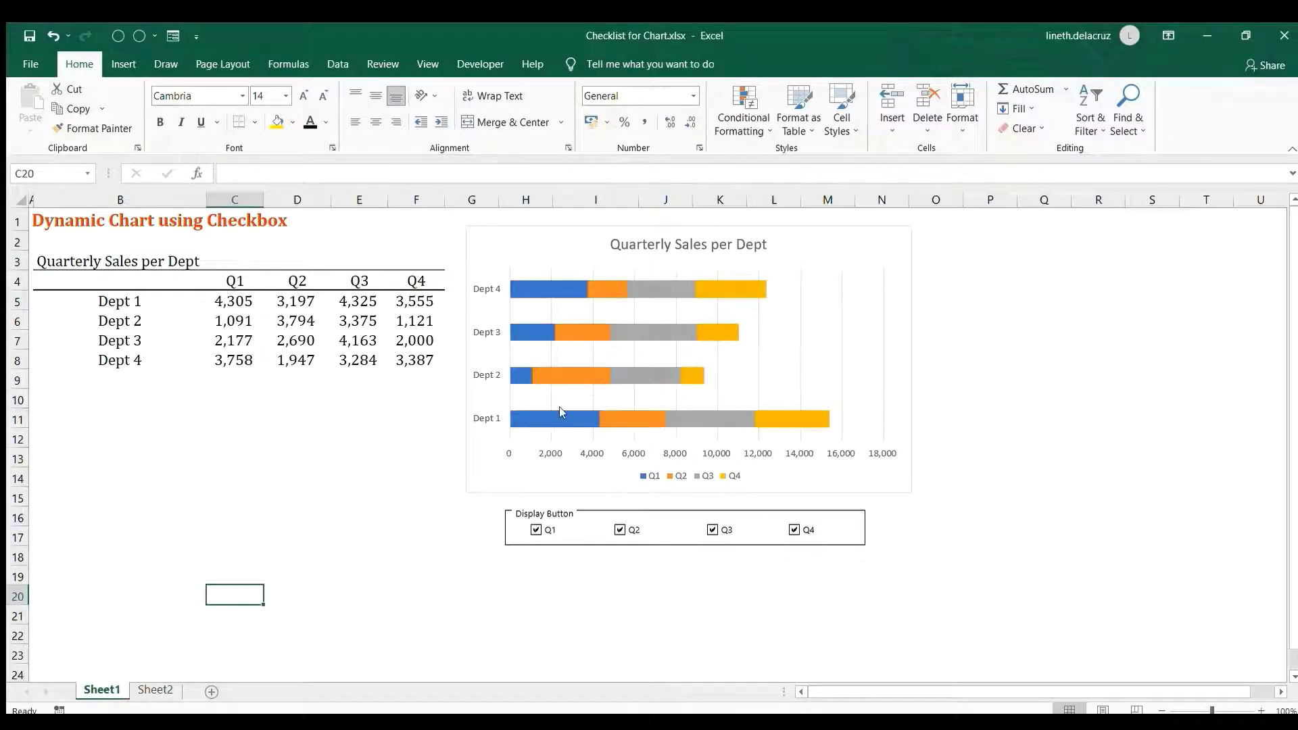
Go to Sheet2 with the bare sales table and bring up the Developer form-controls list.
left_click(157, 691)
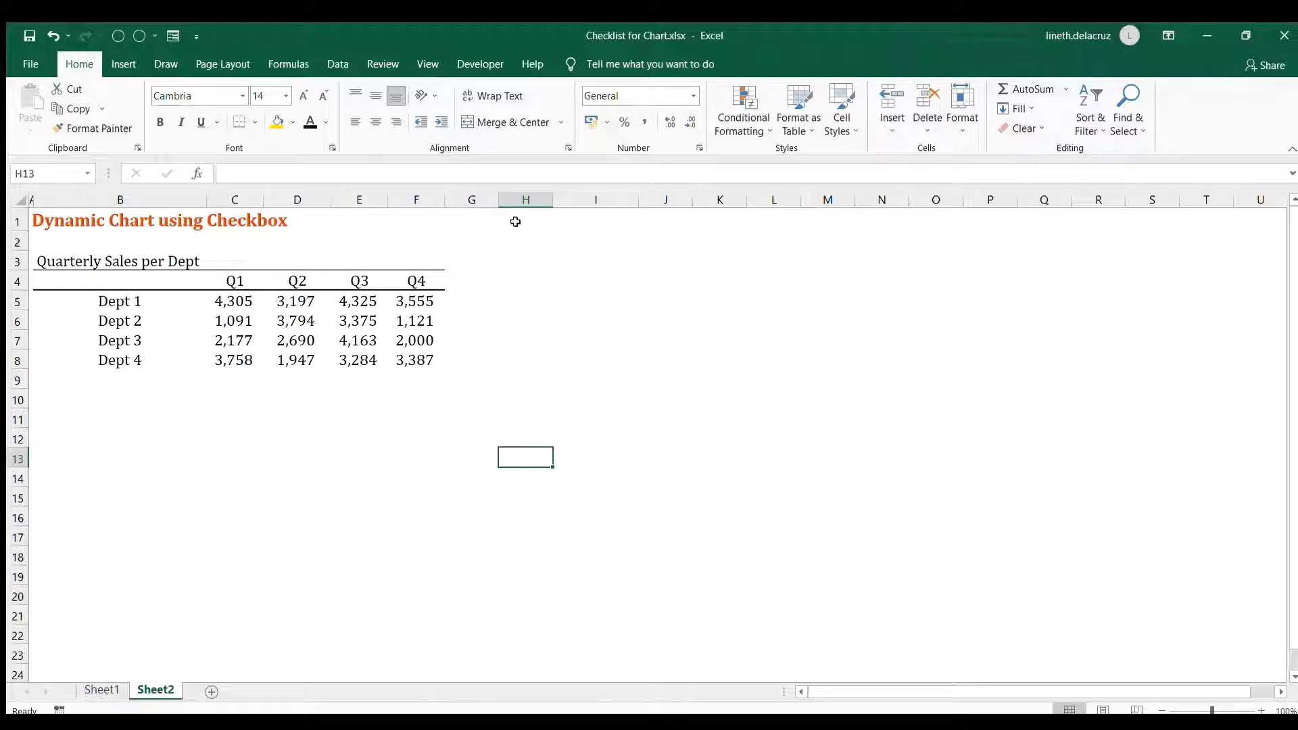
left_click(481, 66)
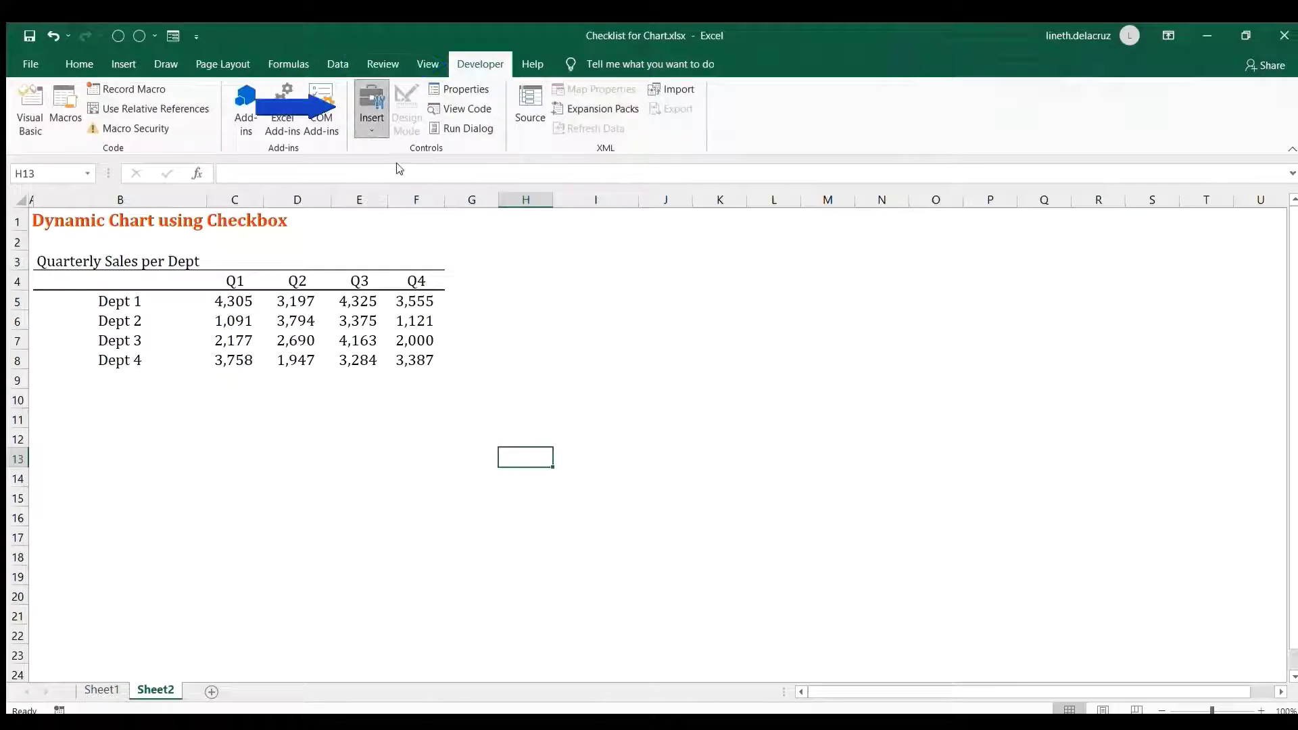
left_click(372, 112)
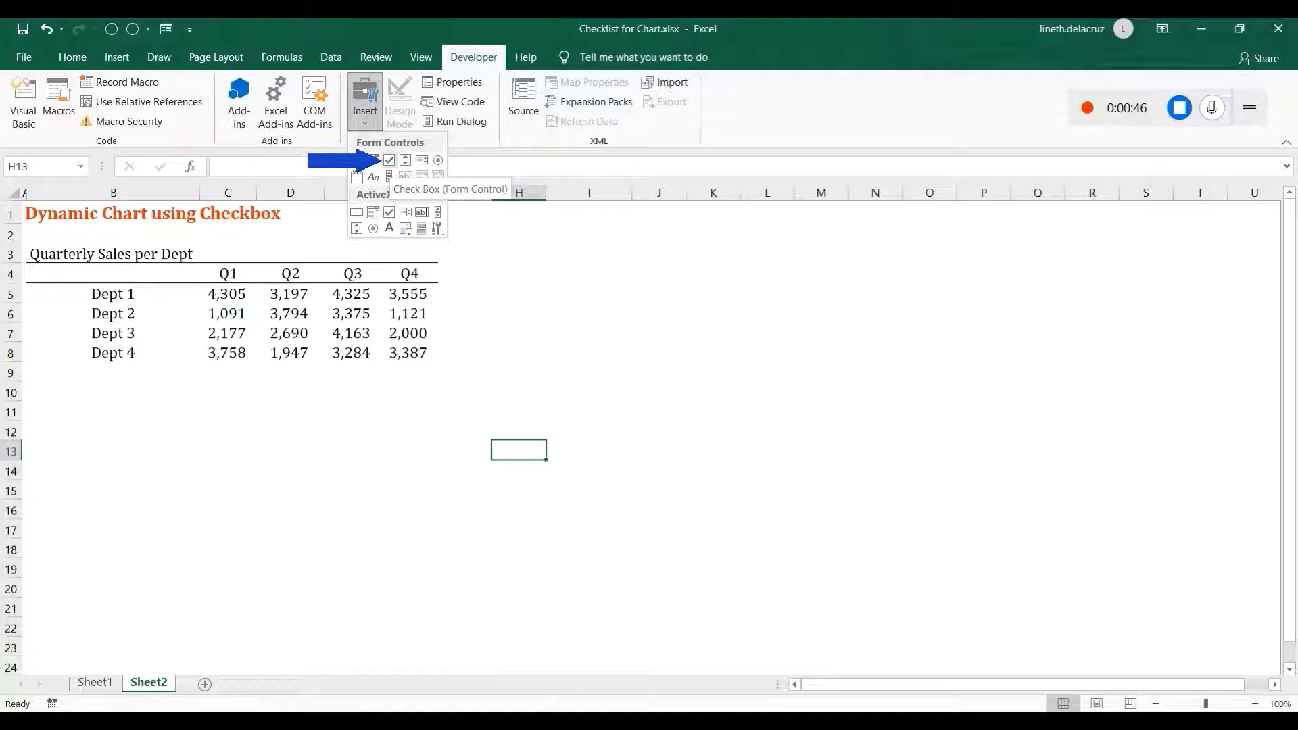
Draw a checkbox near row 10 beside the table and label it Q1.
left_click(389, 160)
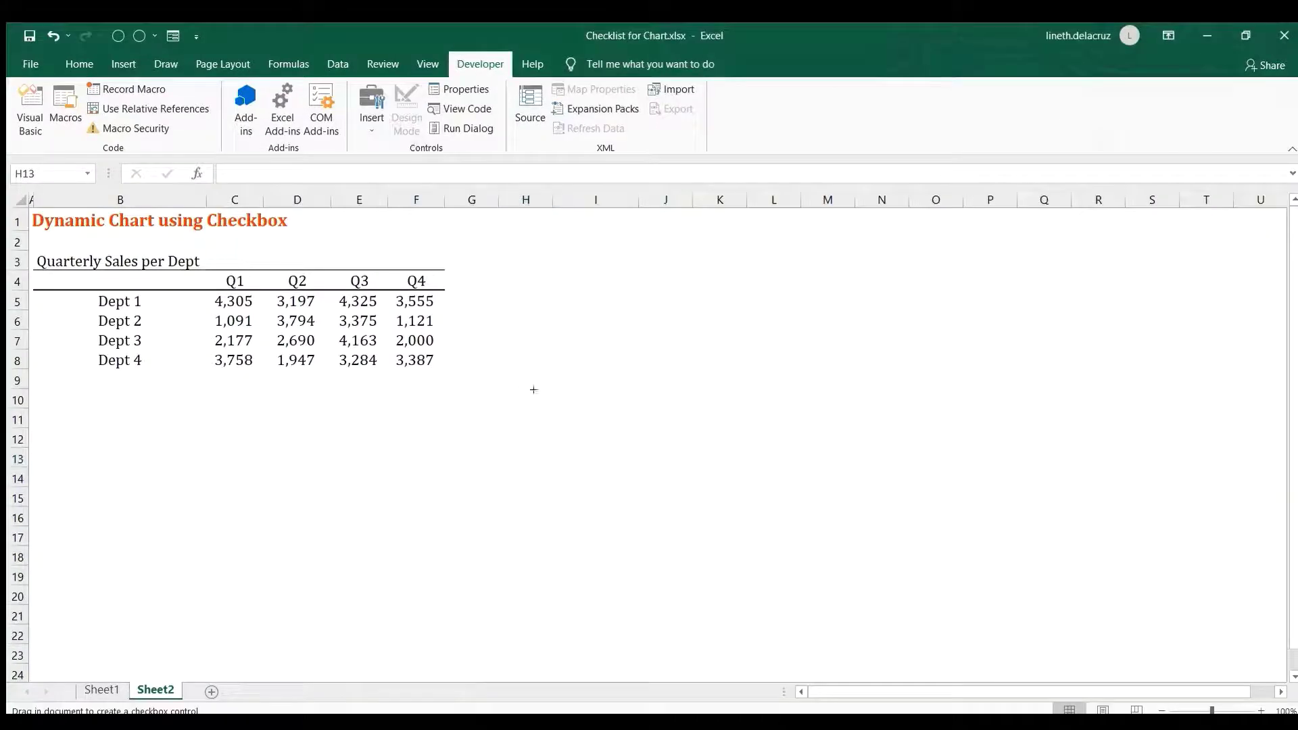
mouse_move(500, 369)
left_mouse_down()
mouse_move(645, 413)
mouse_move(605, 415)
left_mouse_up()
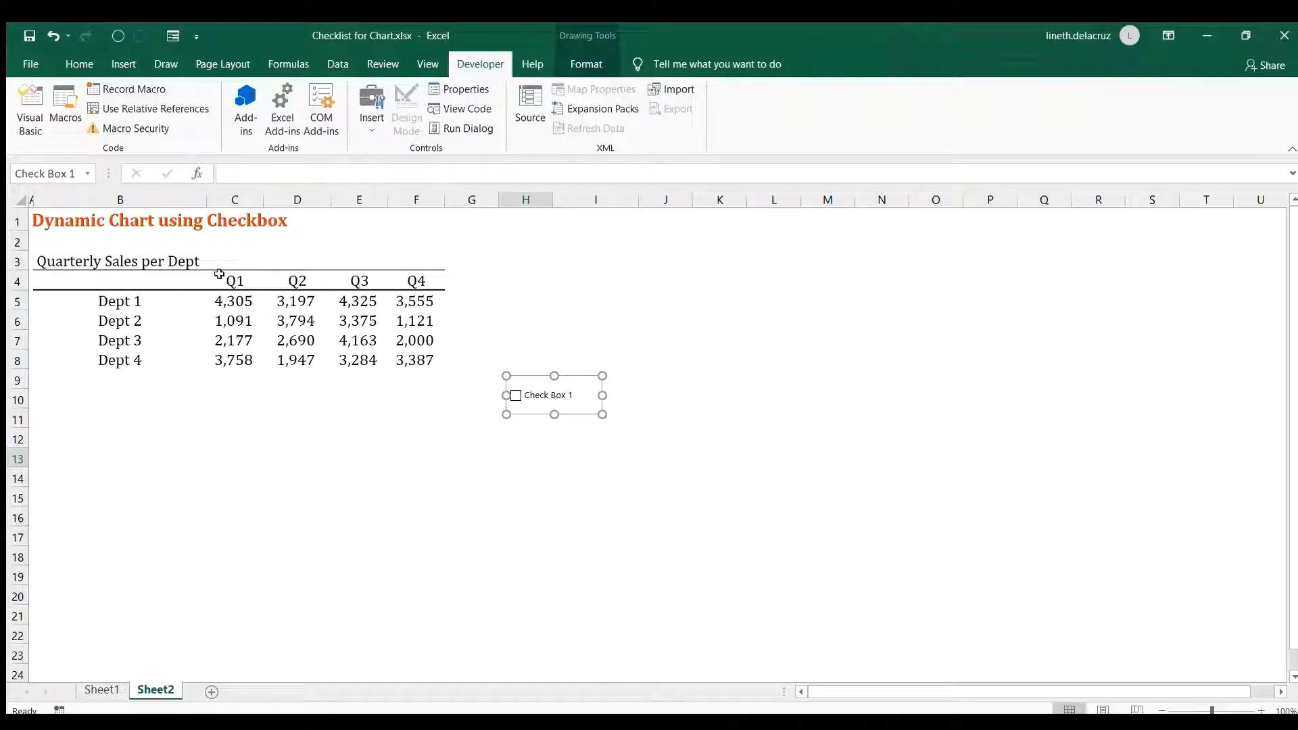
left_click(526, 394)
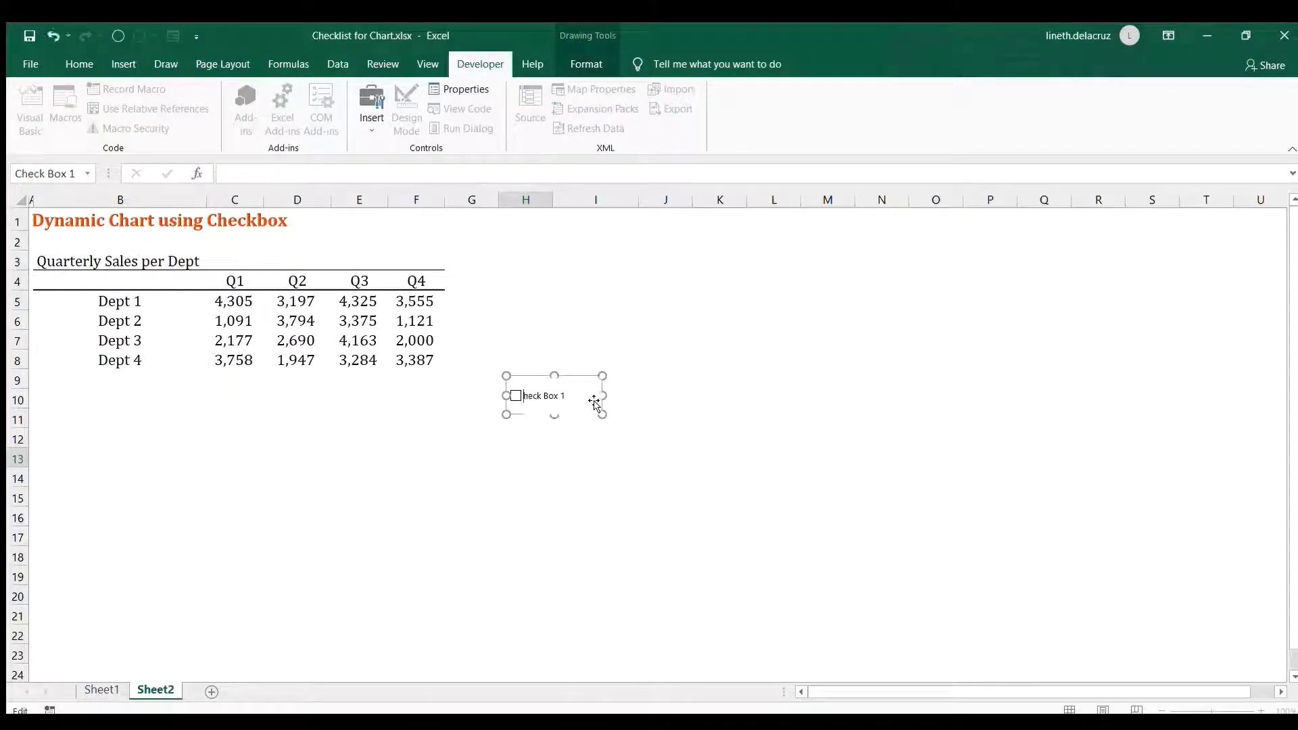
key("Delete")
key("Delete")
key("Delete")
key("Delete")
key("Delete")
key("Delete")
key("Delete")
key("Delete")
key("Delete")
key("Delete")
type("Q1")
left_click(554, 413)
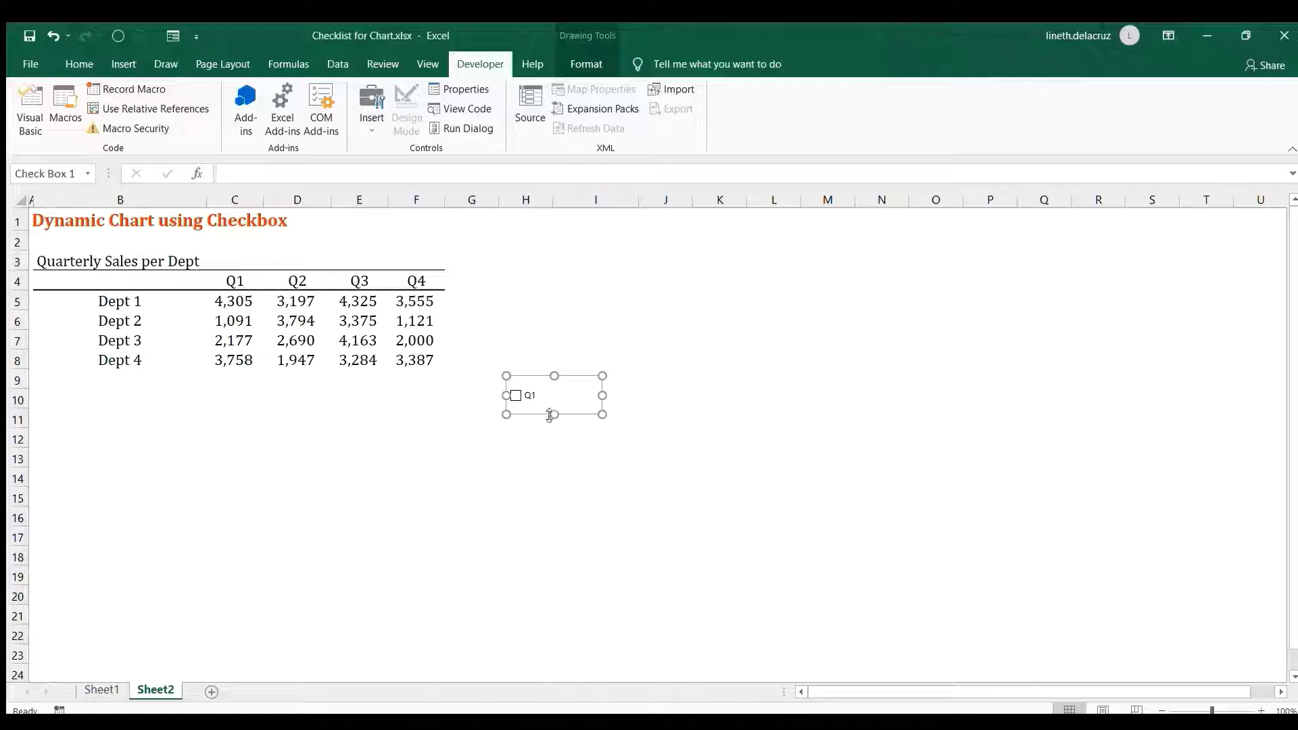
Paste two copies of the checkbox lower down and relabel them Q2 and Q3.
left_click(553, 477)
key("ctrl+v")
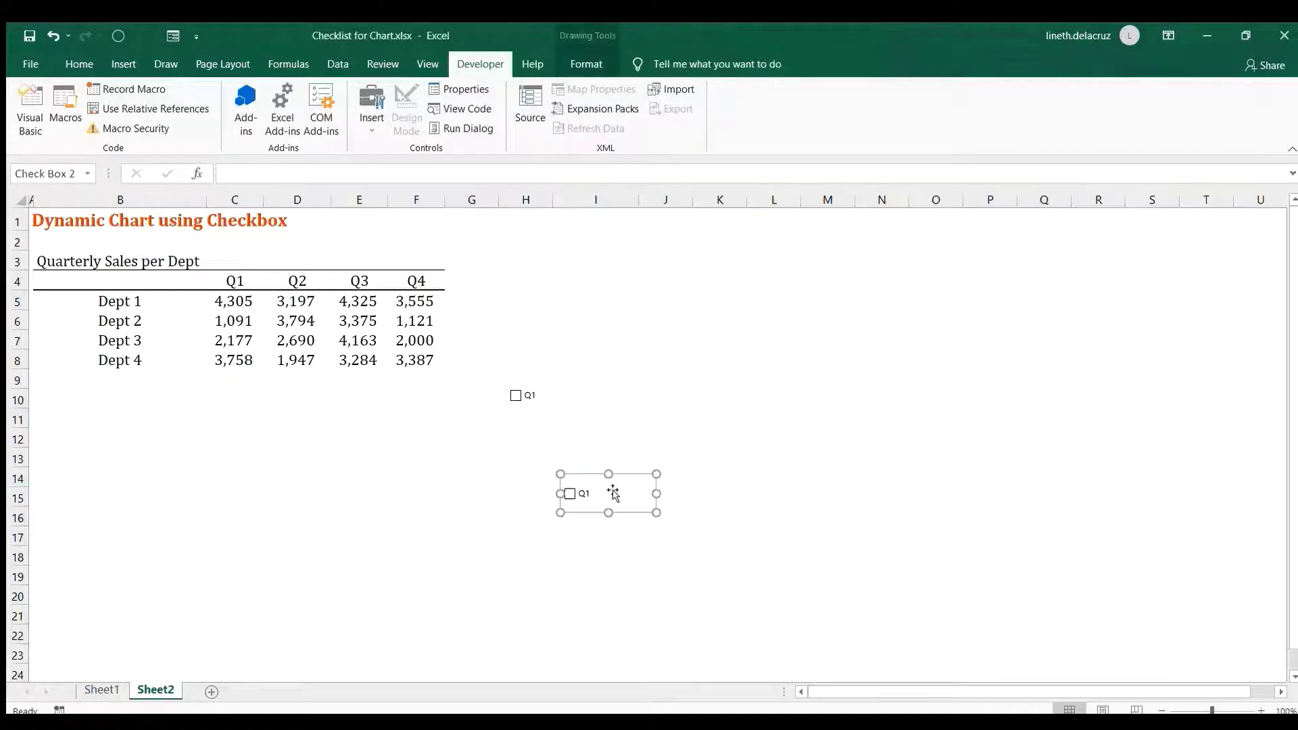
left_click(588, 494)
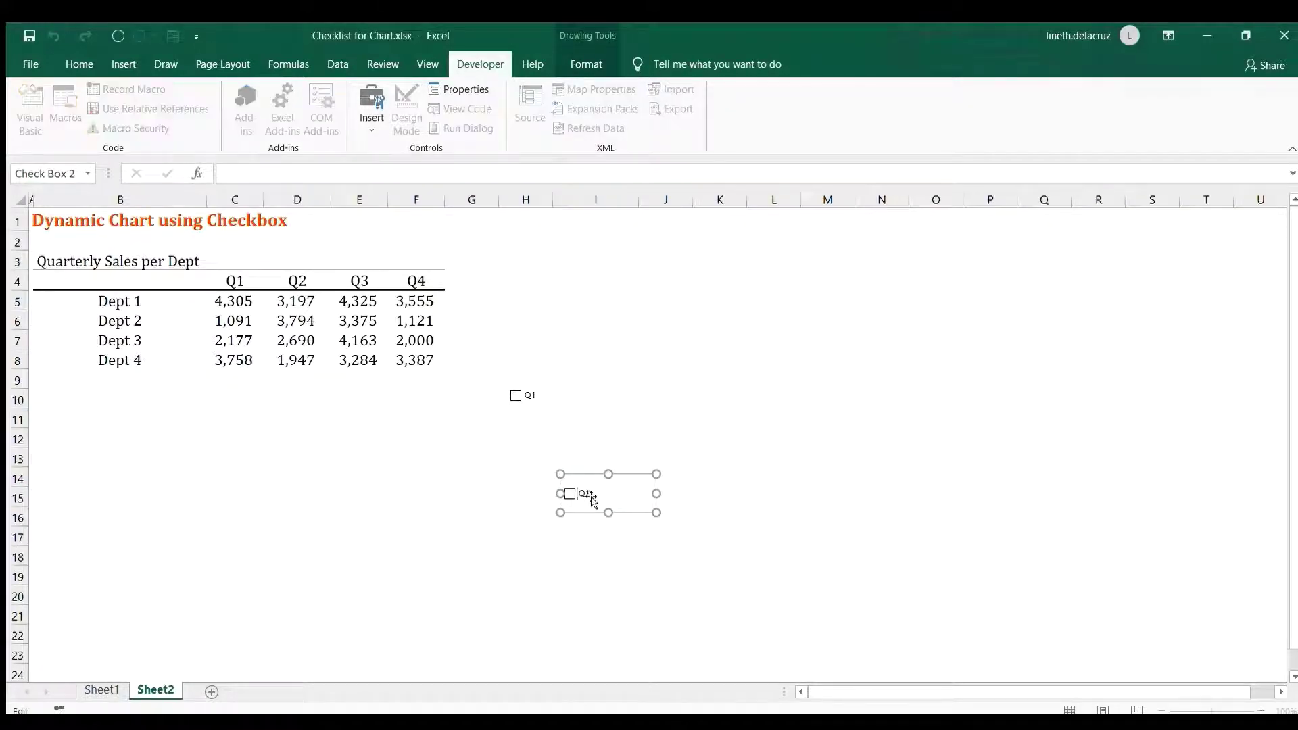
key("BackSpace")
left_click(583, 576)
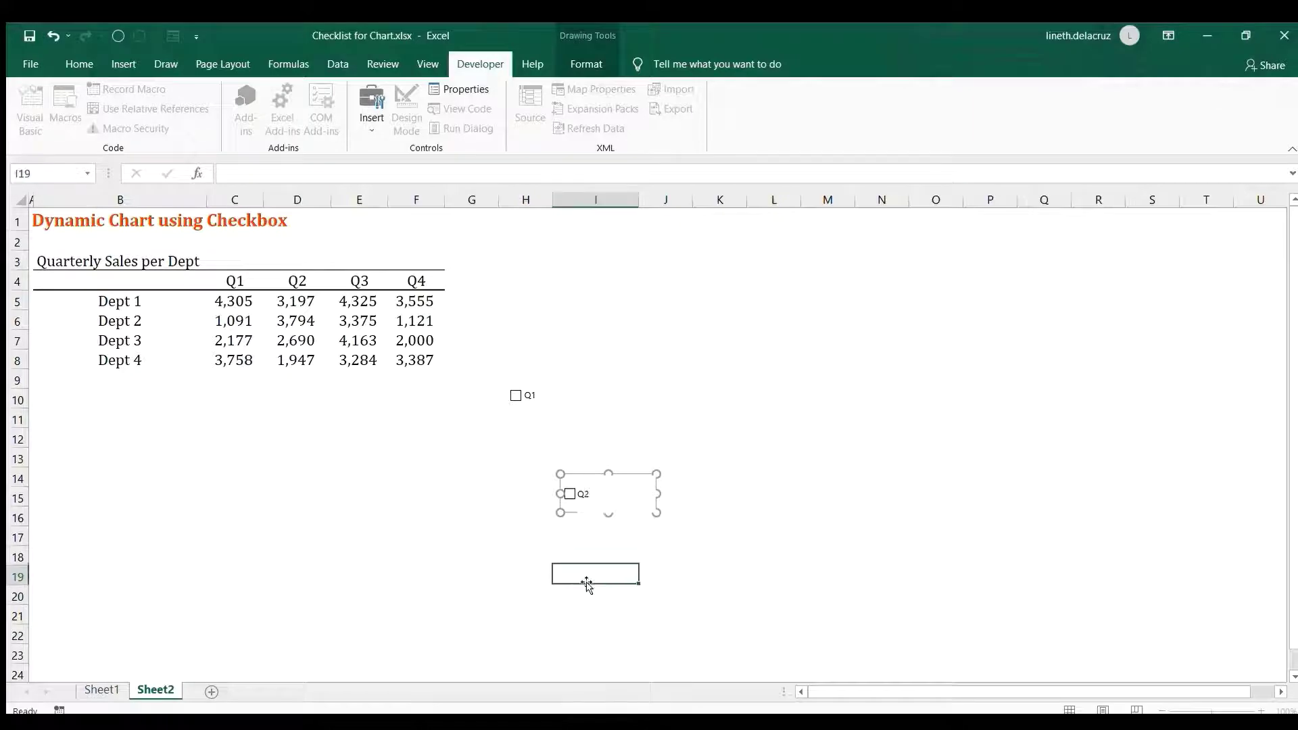
key("ctrl+v")
left_click(589, 592)
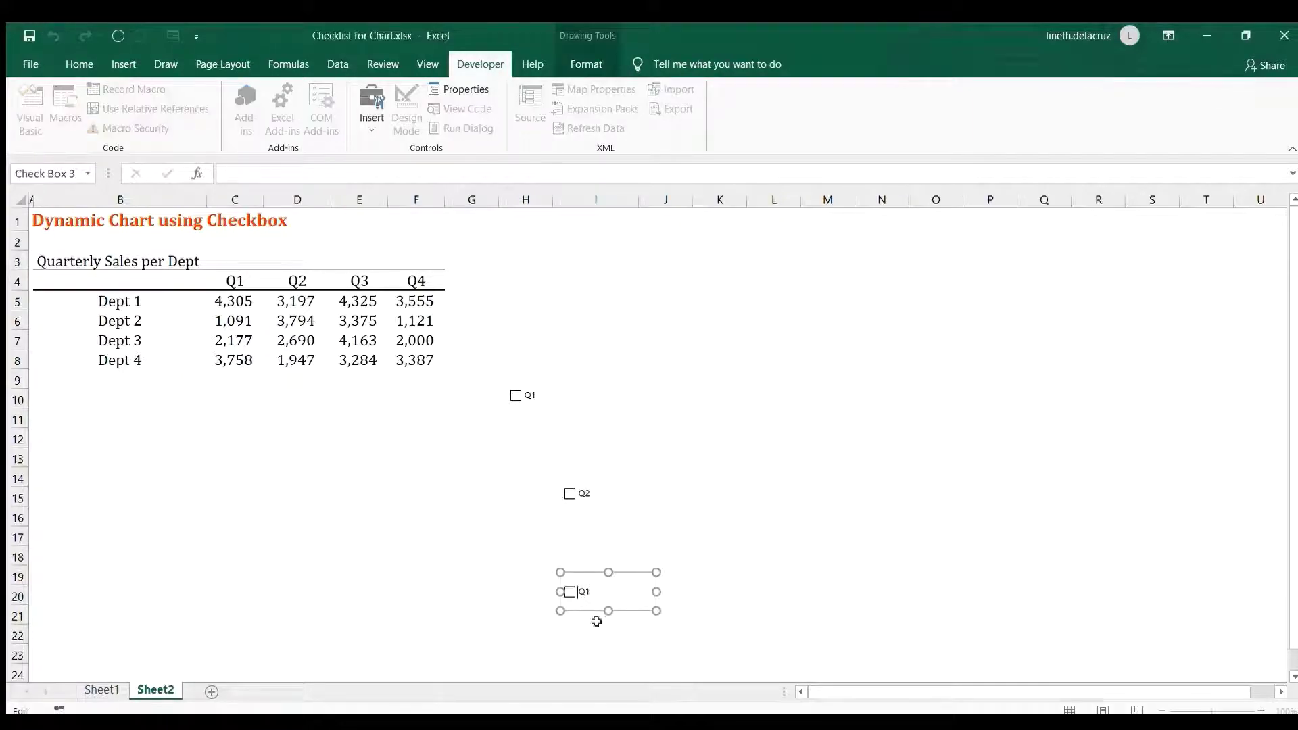
key("BackSpace")
type("3")
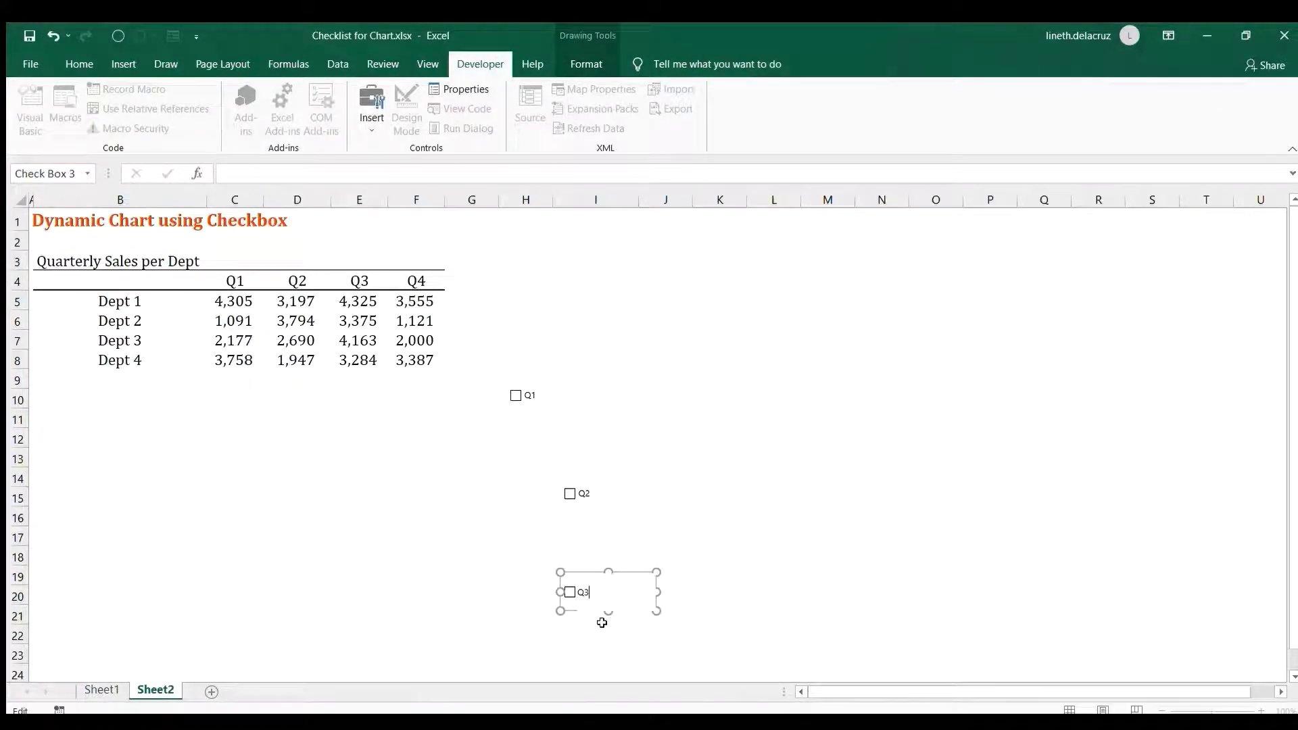
Paste a fourth copy near J18, relabel it Q4, and select it.
left_click(679, 555)
key("ctrl+v")
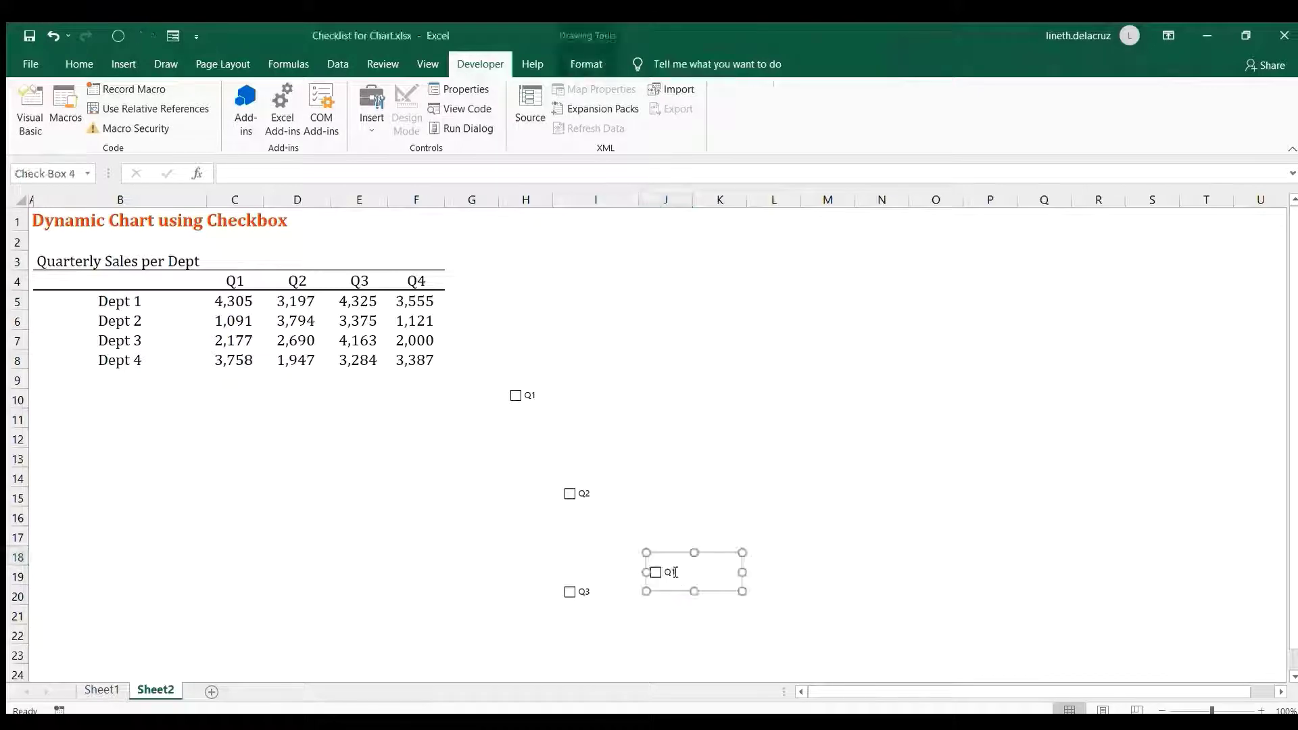
left_click(675, 573)
key("BackSpace")
type("4")
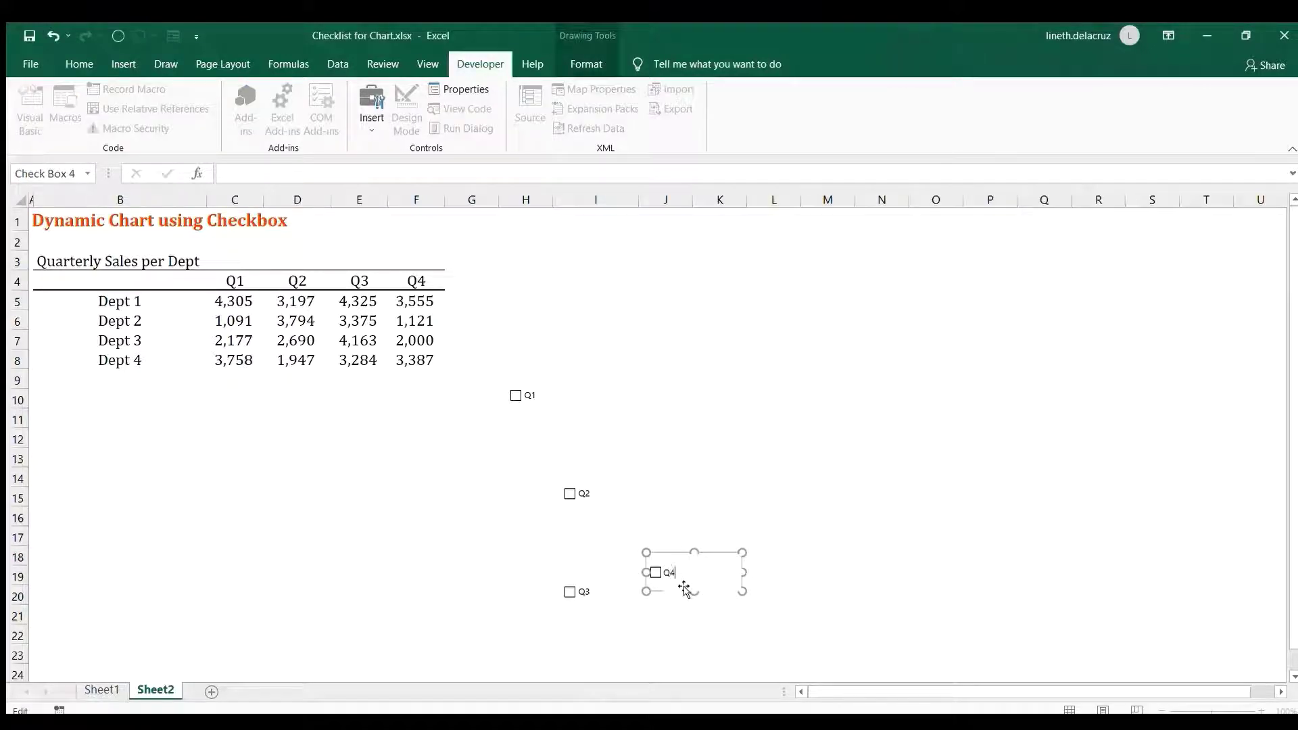
left_click(770, 451)
left_click(683, 571, "ctrl")
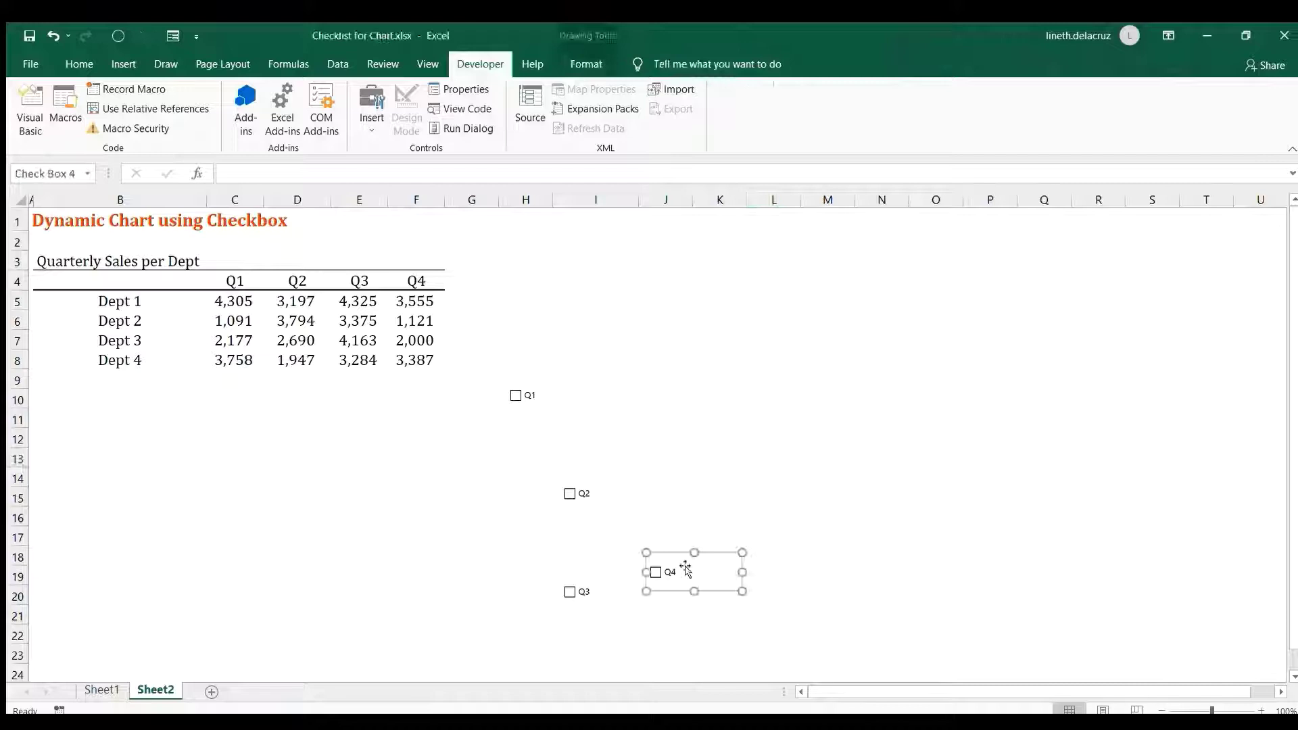
Move Q4, Q2 and Q3 up to row 10 beside Q1 and select all four checkboxes.
left_click_drag(682, 550, 781, 377)
left_click(602, 488, "ctrl")
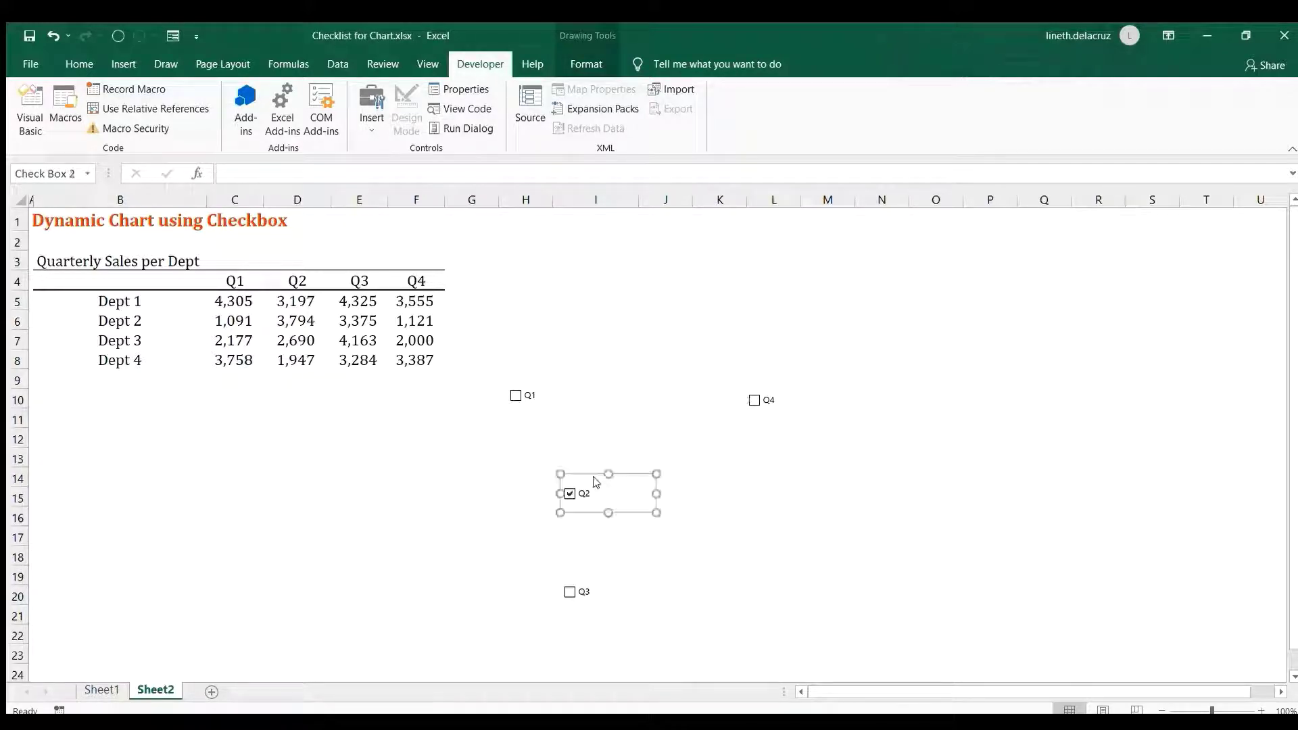
left_click_drag(592, 475, 594, 377)
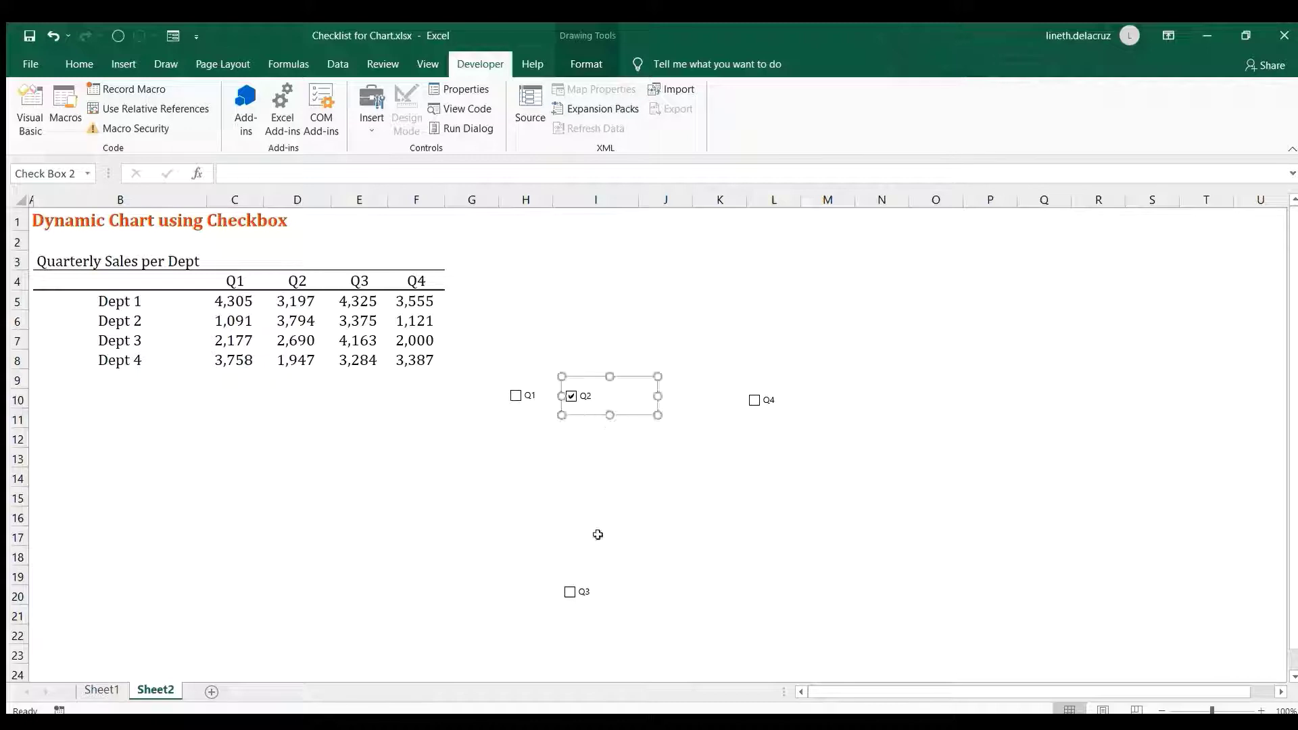
left_click(603, 587, "ctrl")
left_click_drag(594, 577, 680, 380)
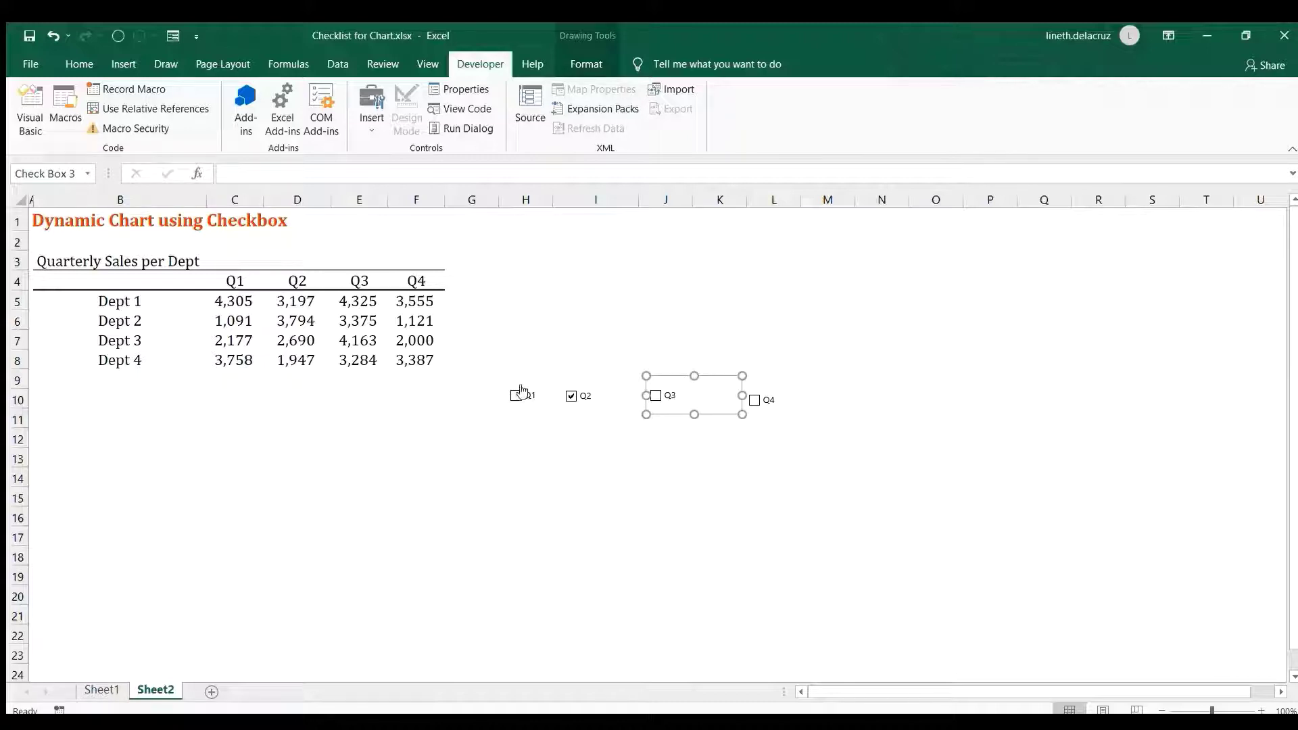
left_click(519, 395, "ctrl")
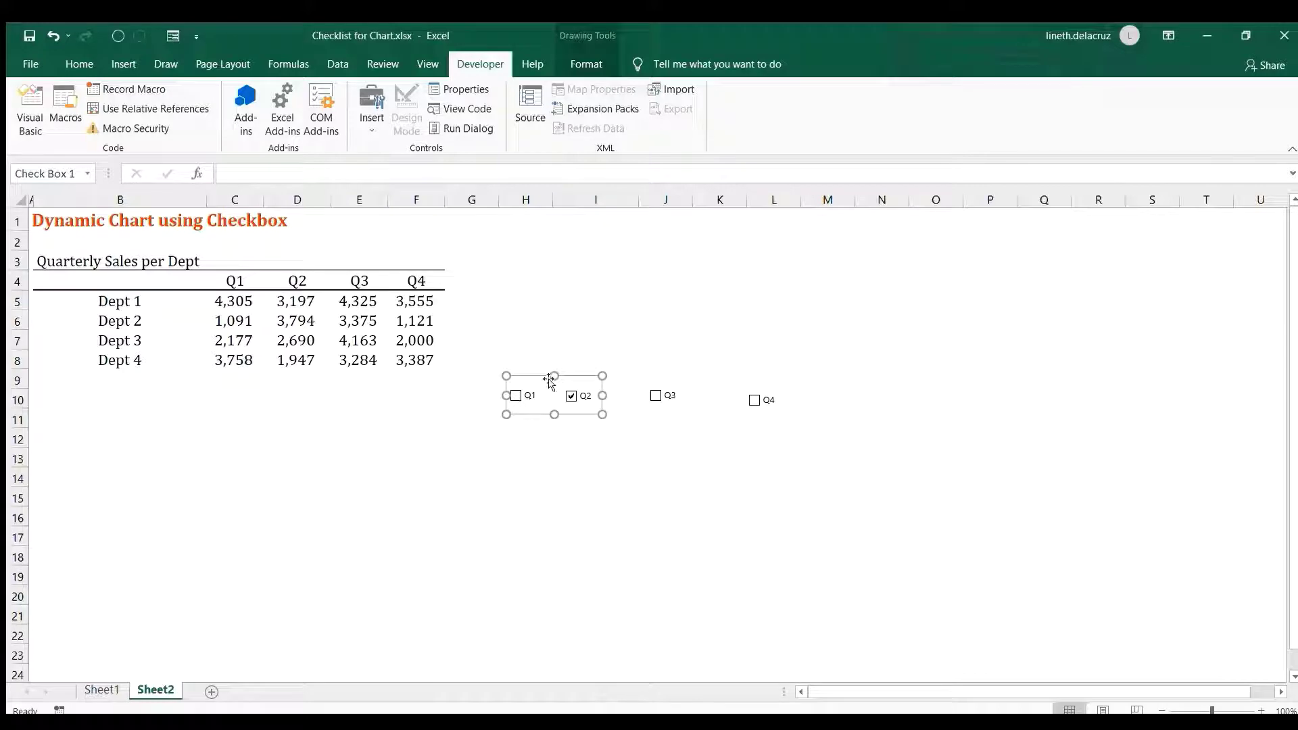
key("ctrl+a")
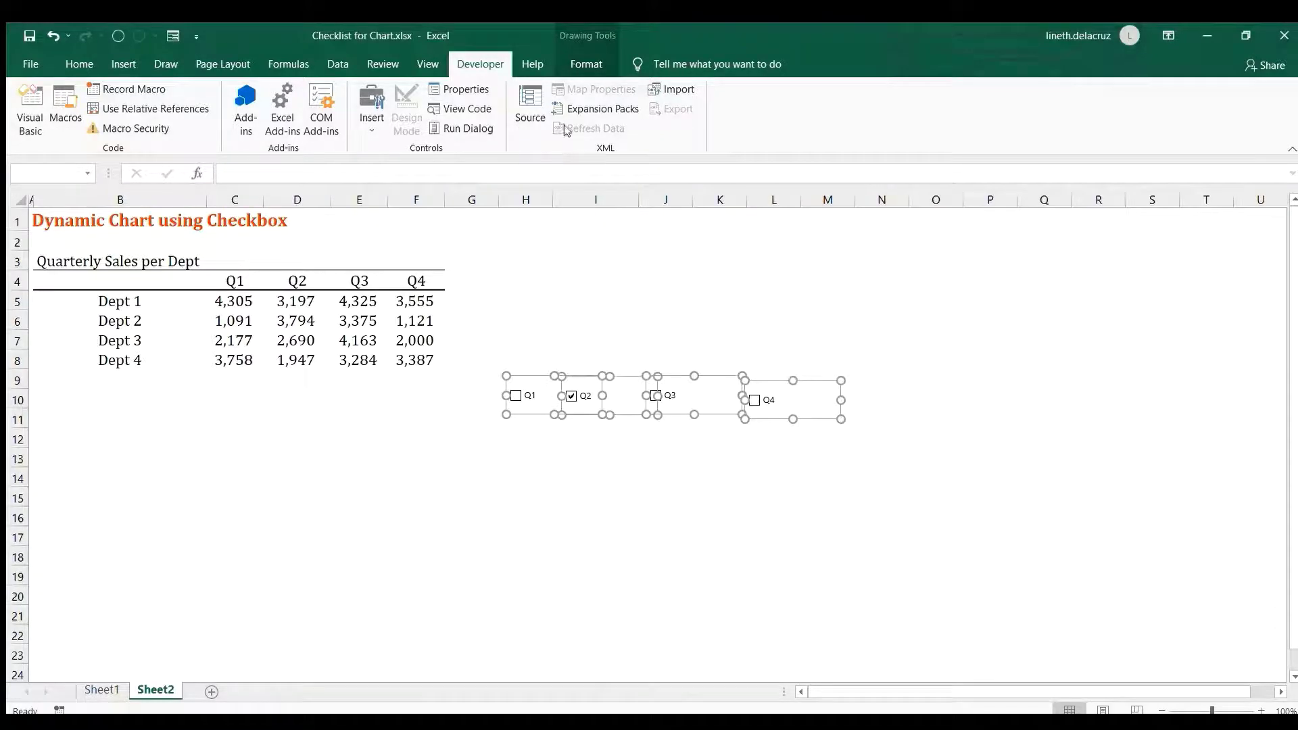
left_click(581, 61)
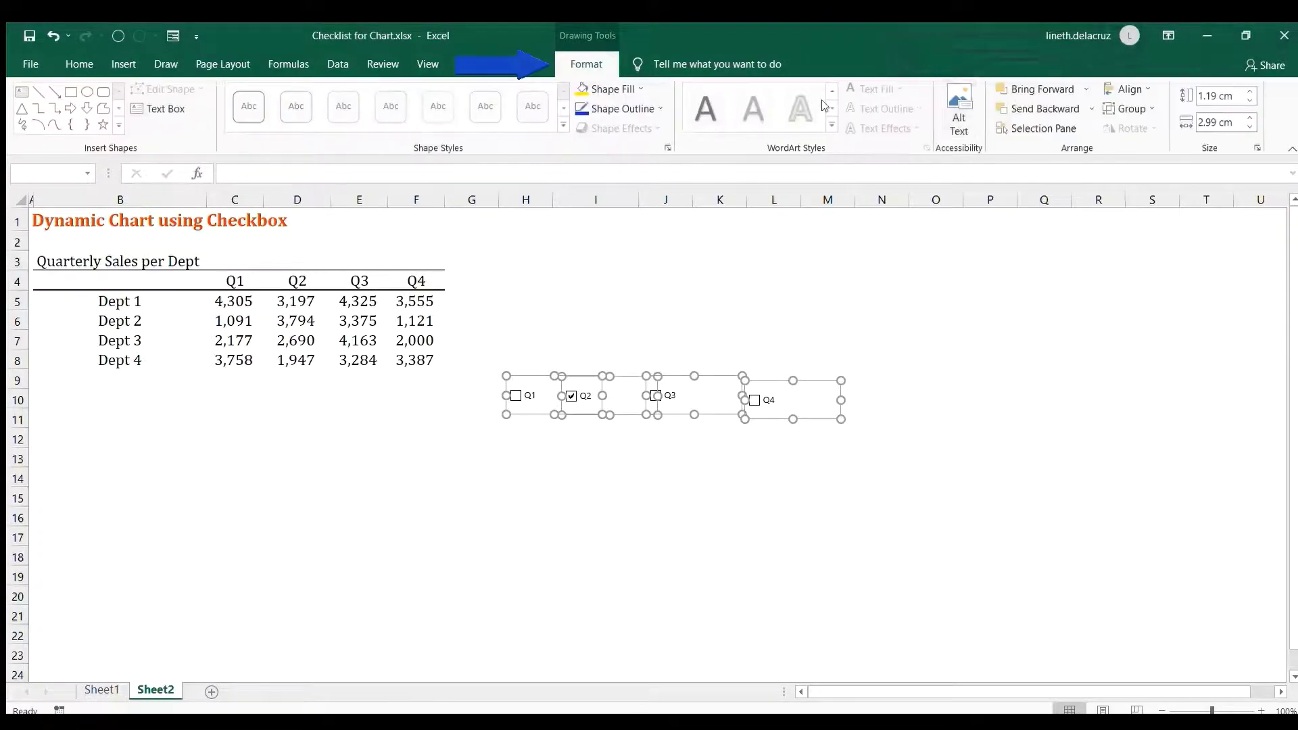
Align the checkboxes on their middles, distribute them horizontally, and drag the row down to row 16.
left_click(1127, 88)
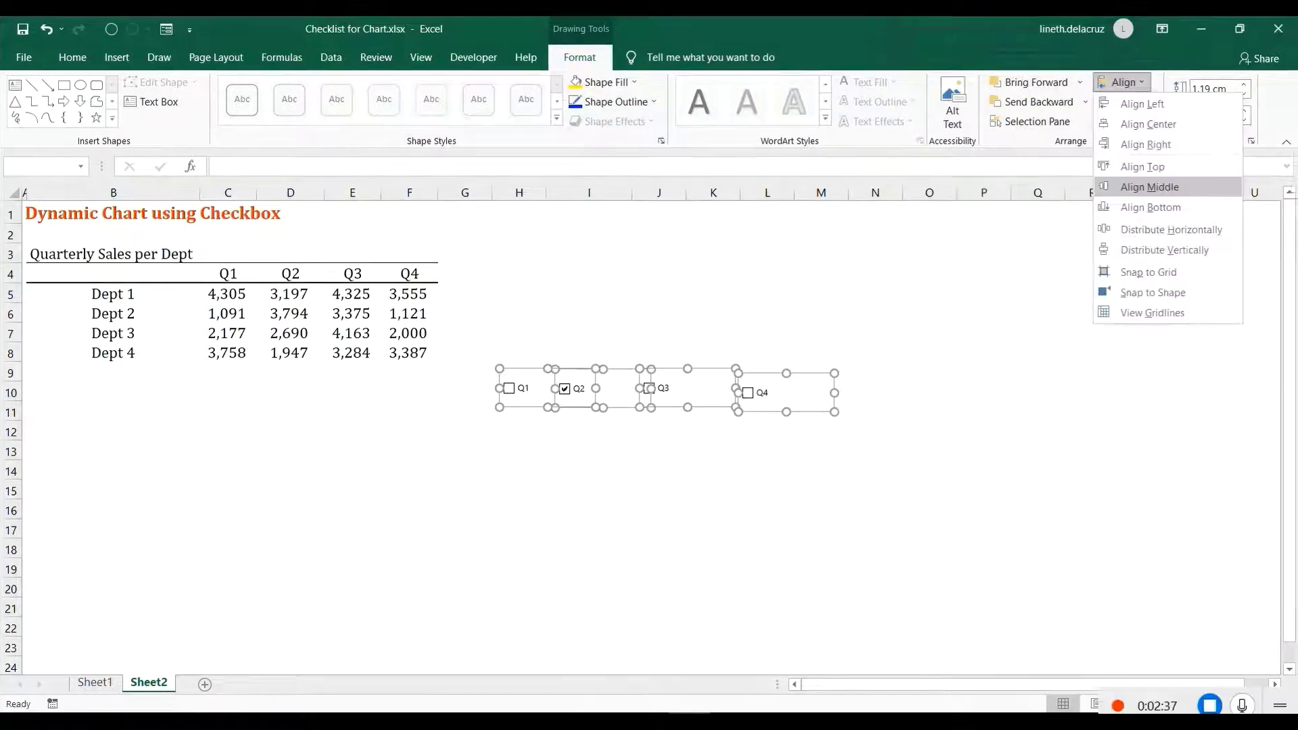
left_click(1148, 187)
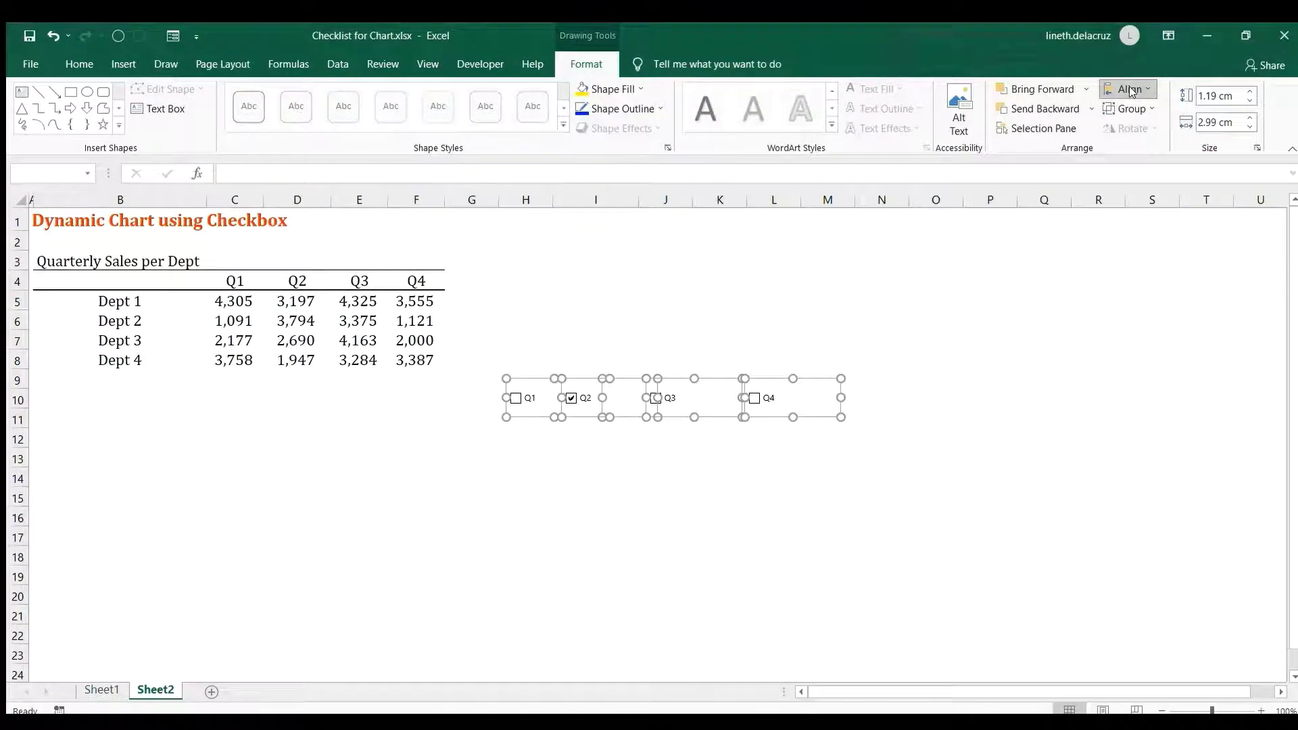
left_click(1130, 90)
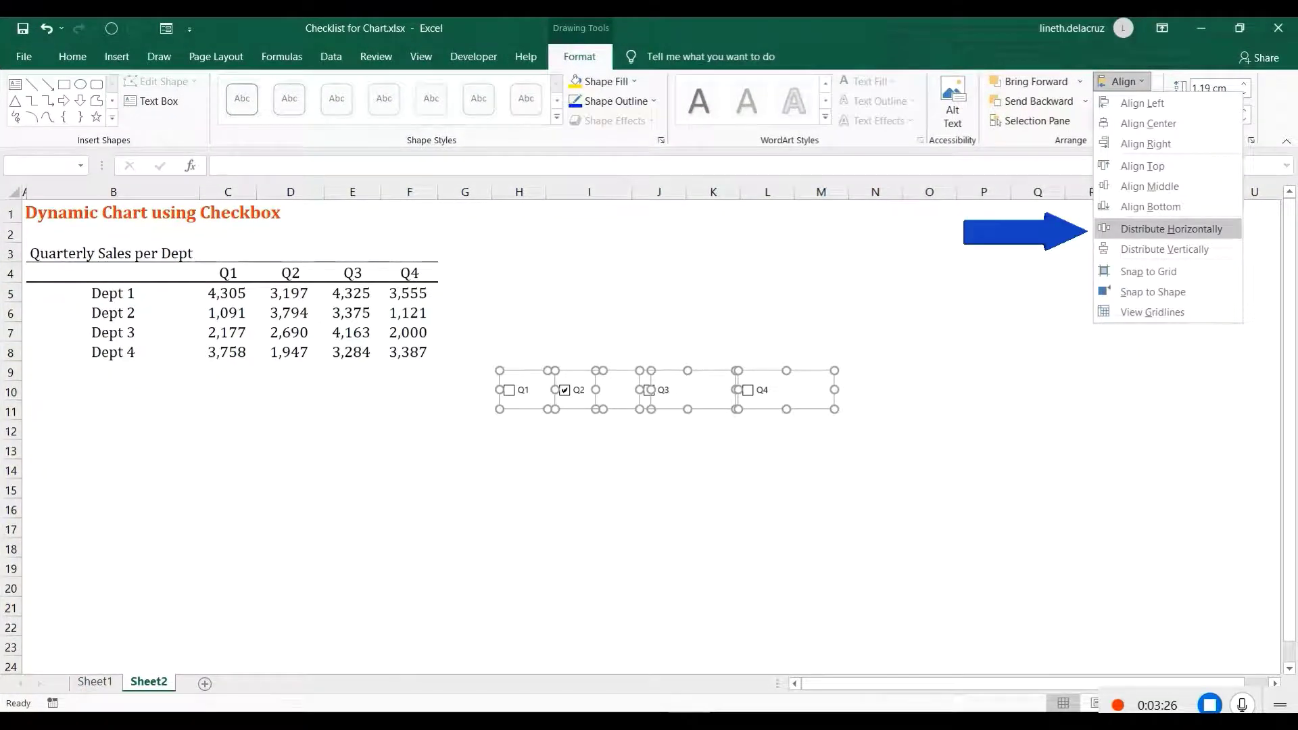
left_click(1155, 229)
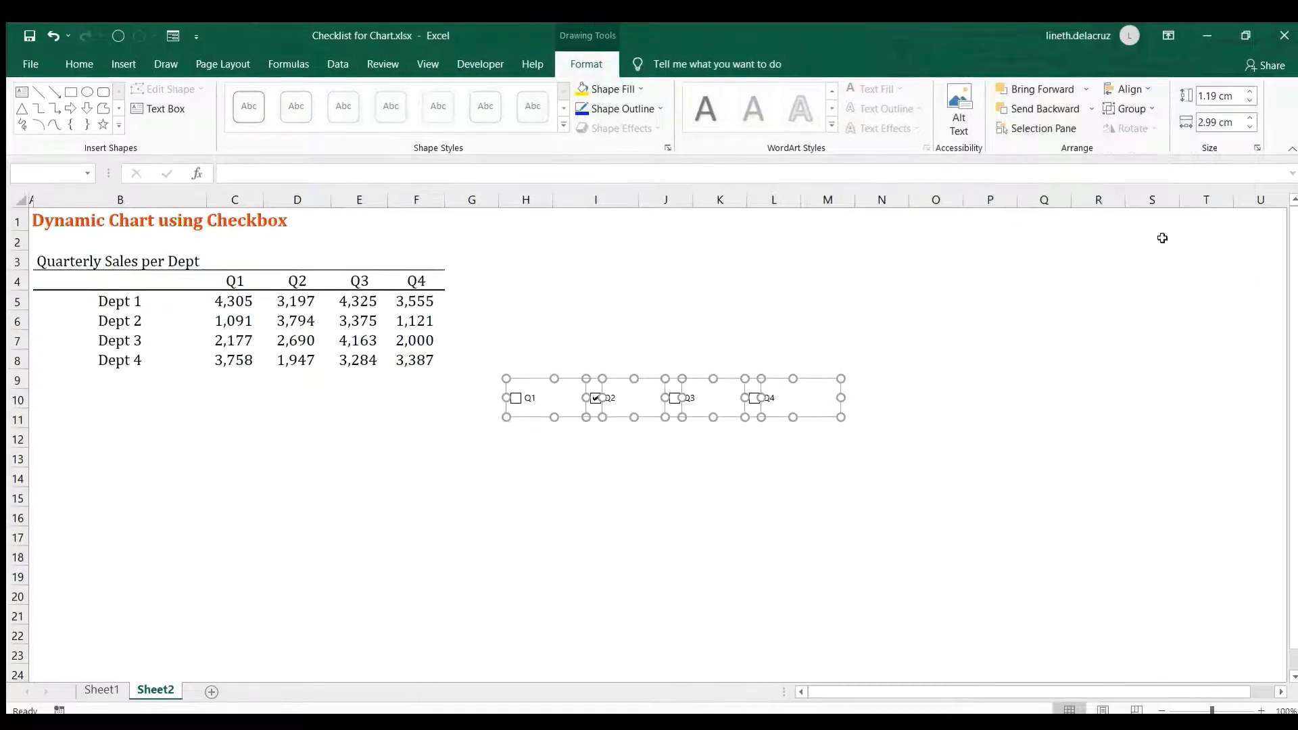
left_click_drag(730, 378, 740, 514)
left_click(719, 398)
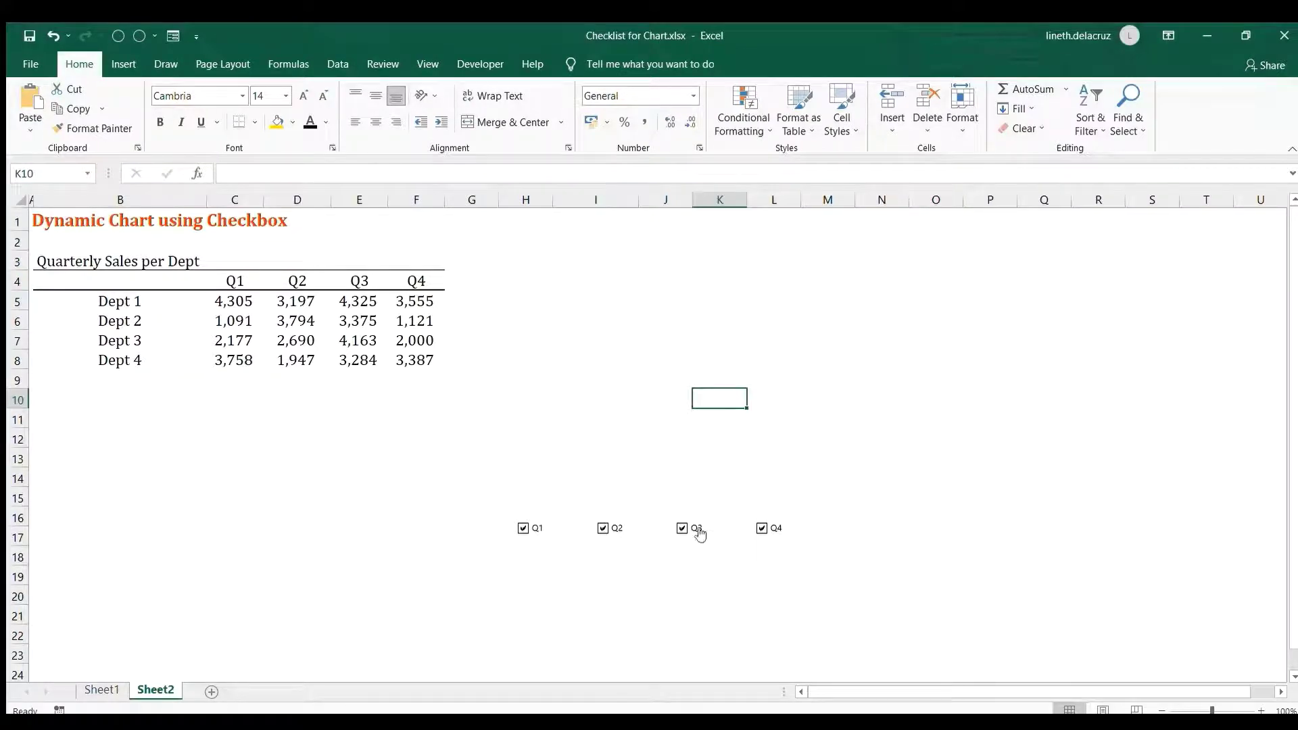
Bring up the Format Control settings for the Q1 checkbox.
left_click(545, 529, "ctrl")
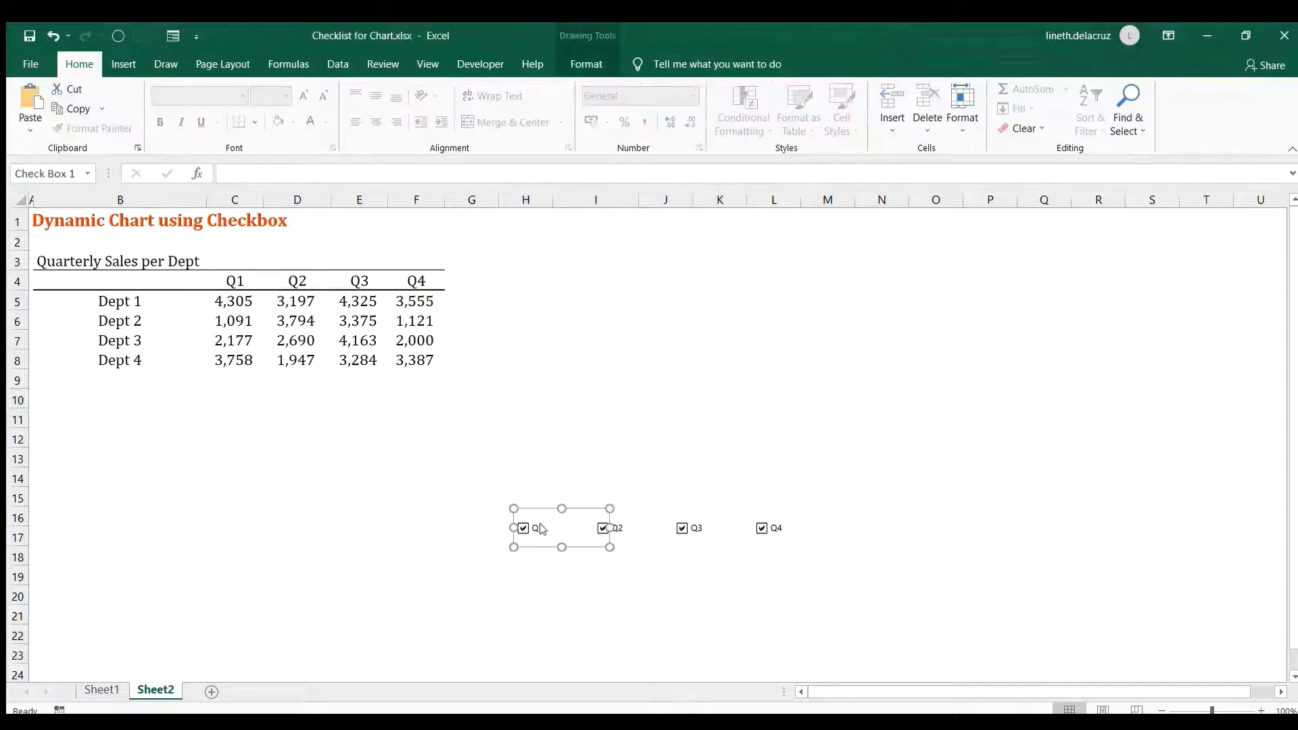
right_click(540, 528)
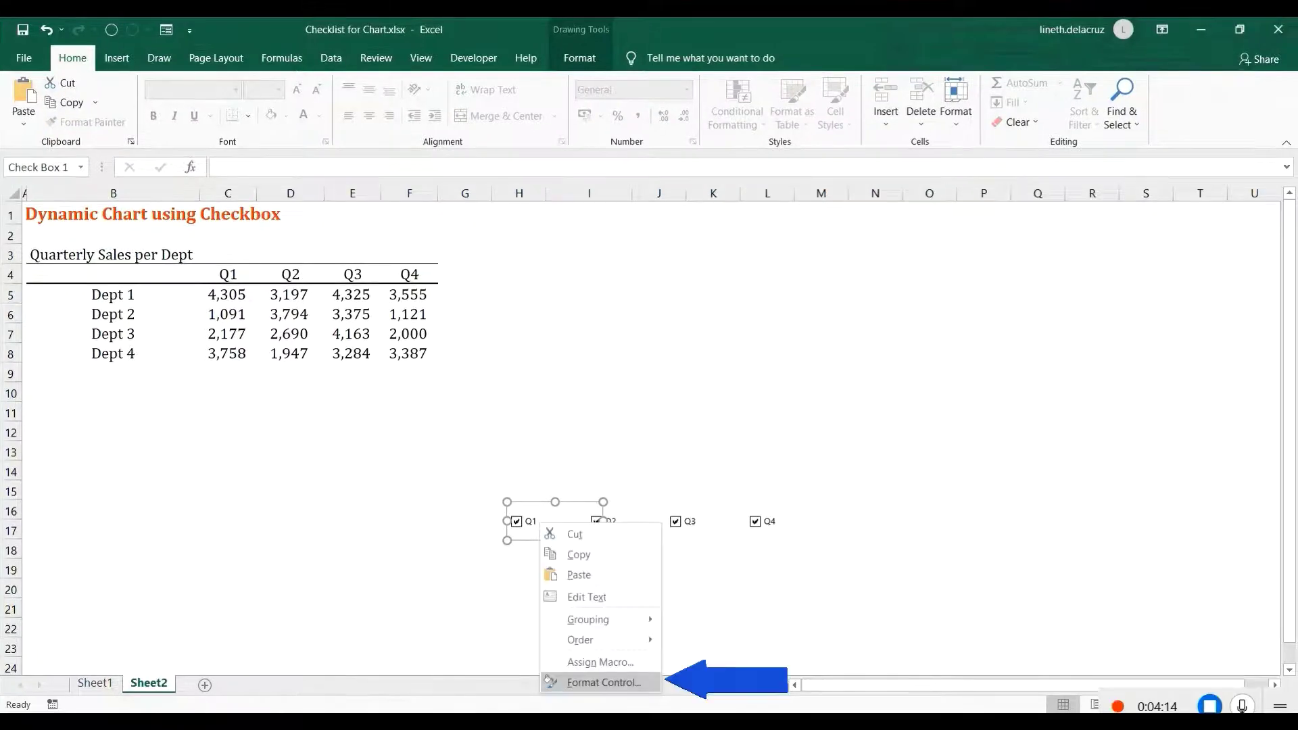
left_click(602, 682)
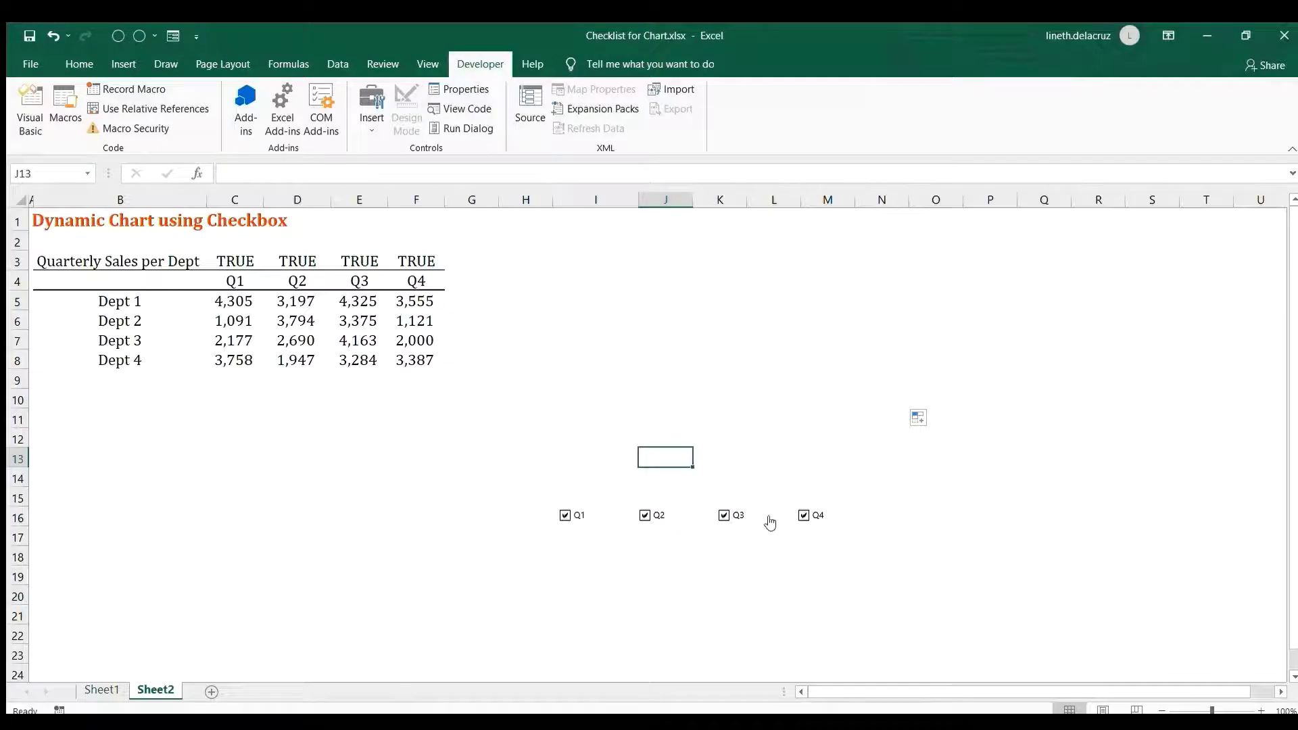
left_click_drag(226, 260, 419, 261)
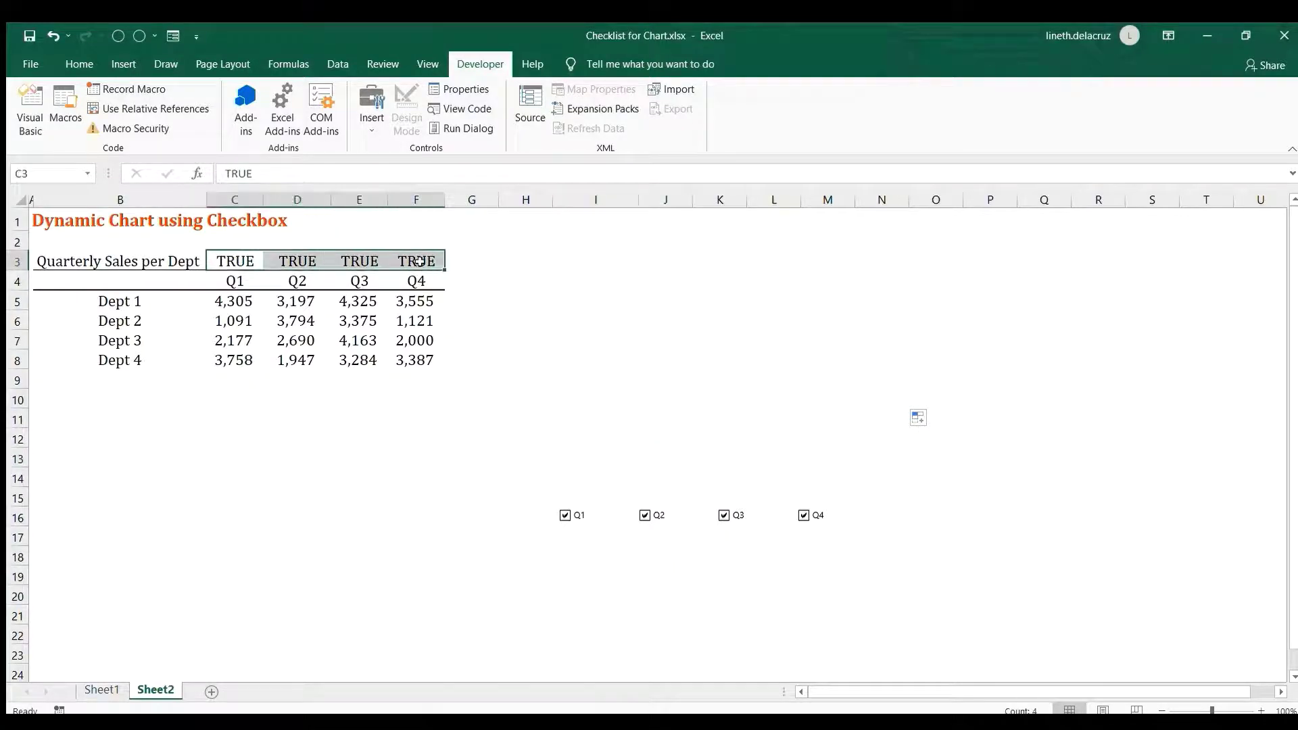
left_click(567, 516)
left_click(645, 516)
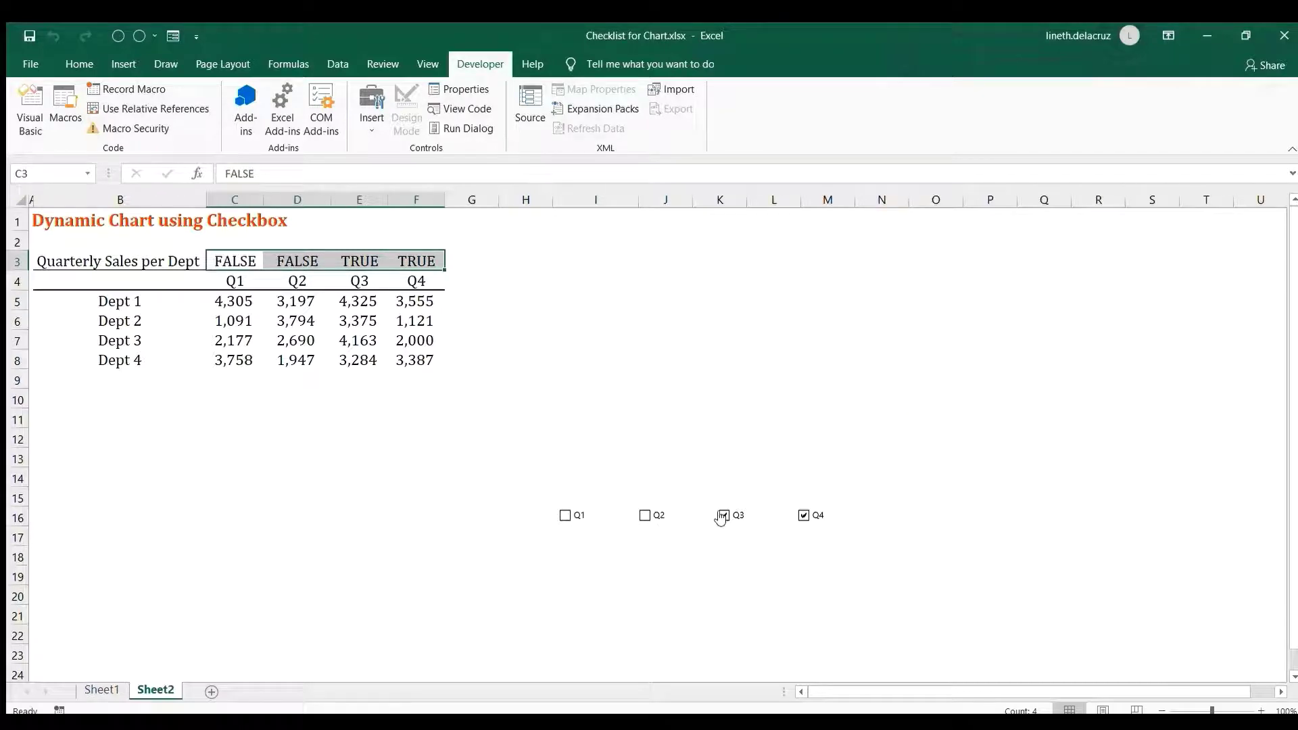
left_click(721, 515)
left_click(804, 516)
left_click(723, 515)
left_click(645, 515)
left_click(565, 516)
left_click(801, 516)
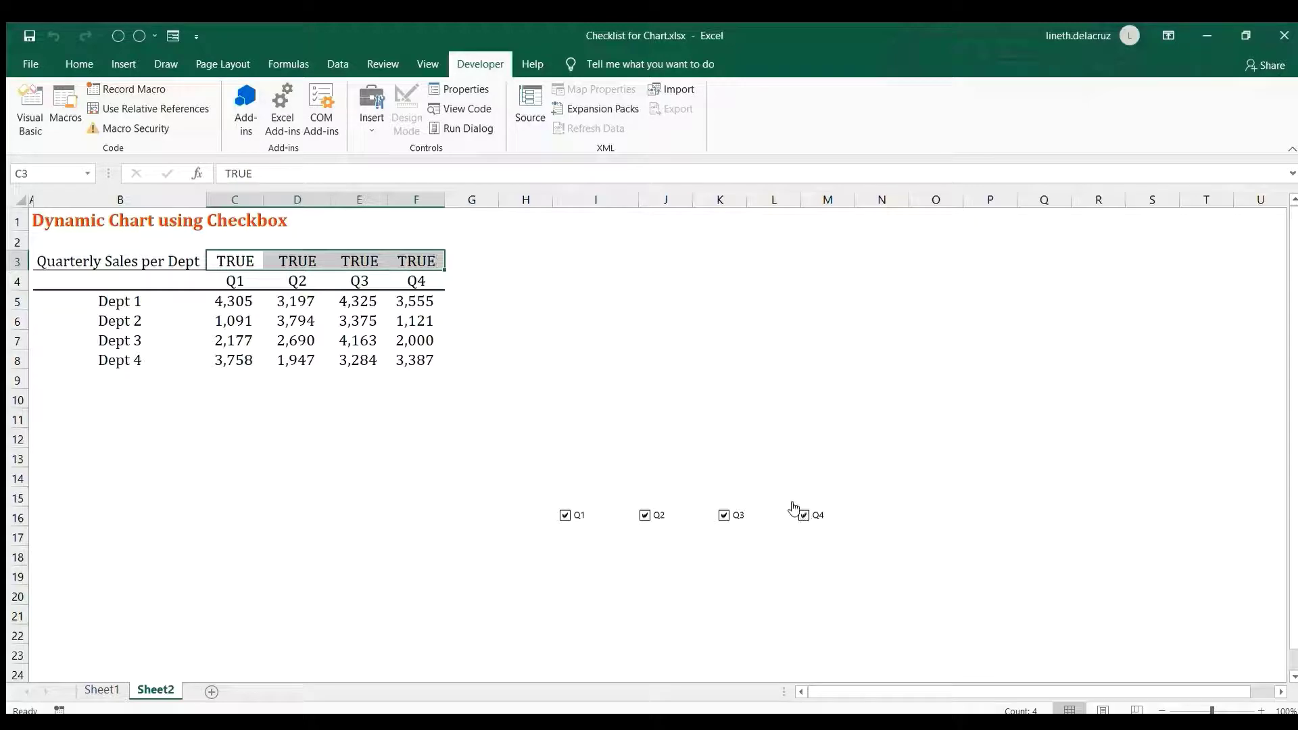
left_click(626, 339)
left_click_drag(234, 280, 406, 279)
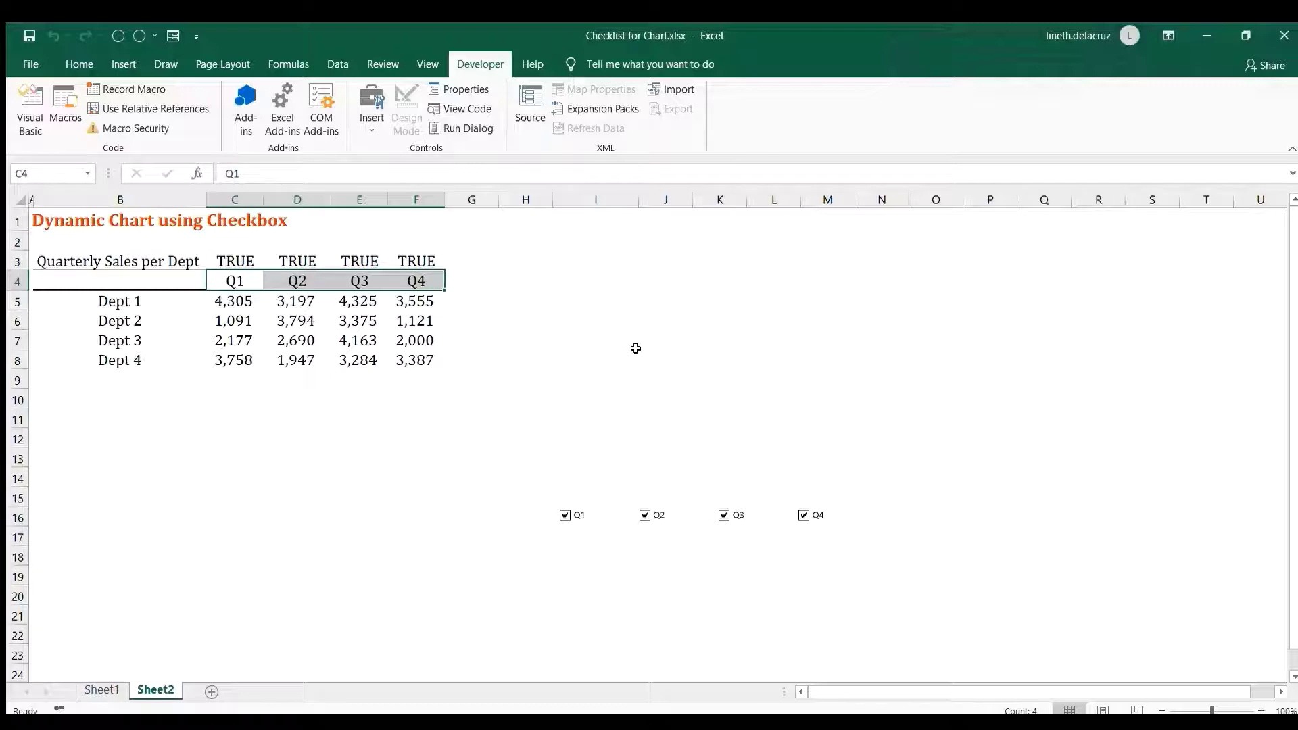
Copy the Q1–Q4 headings from C4:F4 into J4:M4.
key("ctrl+c")
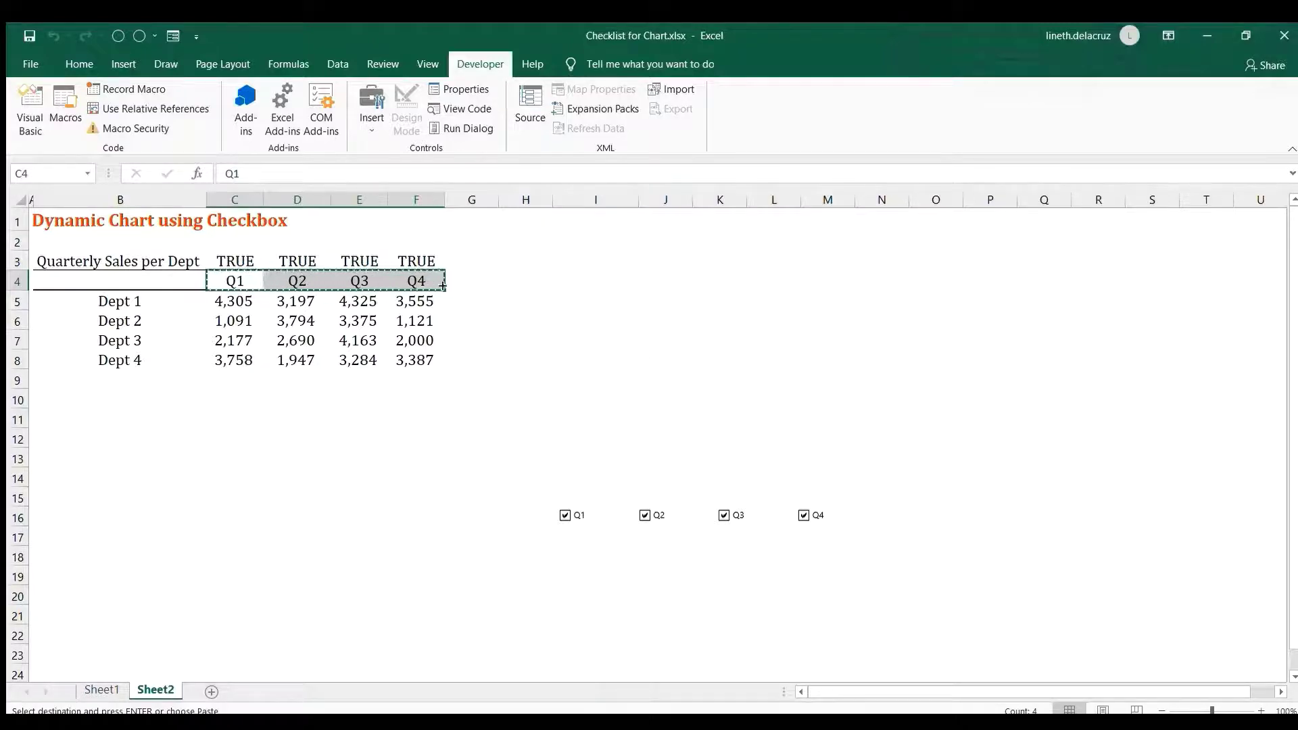
left_click(676, 280)
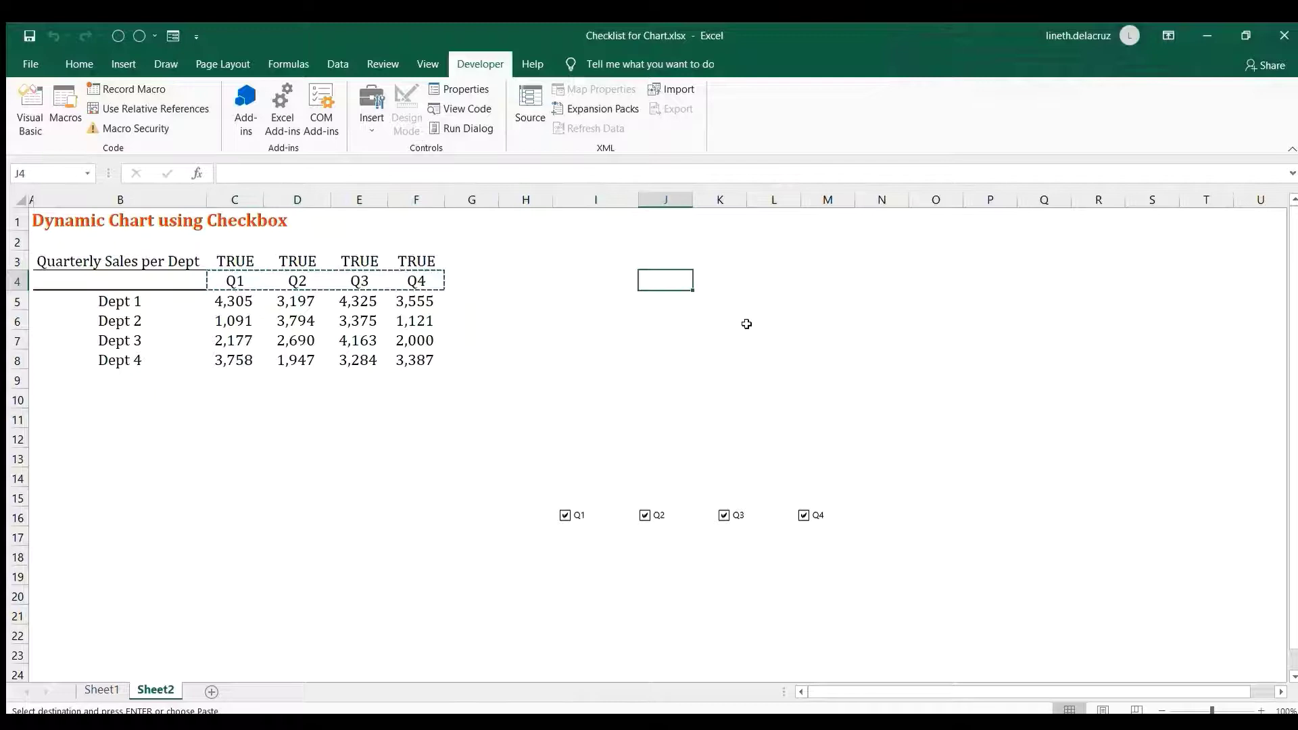
key("ctrl+v")
left_click(664, 305)
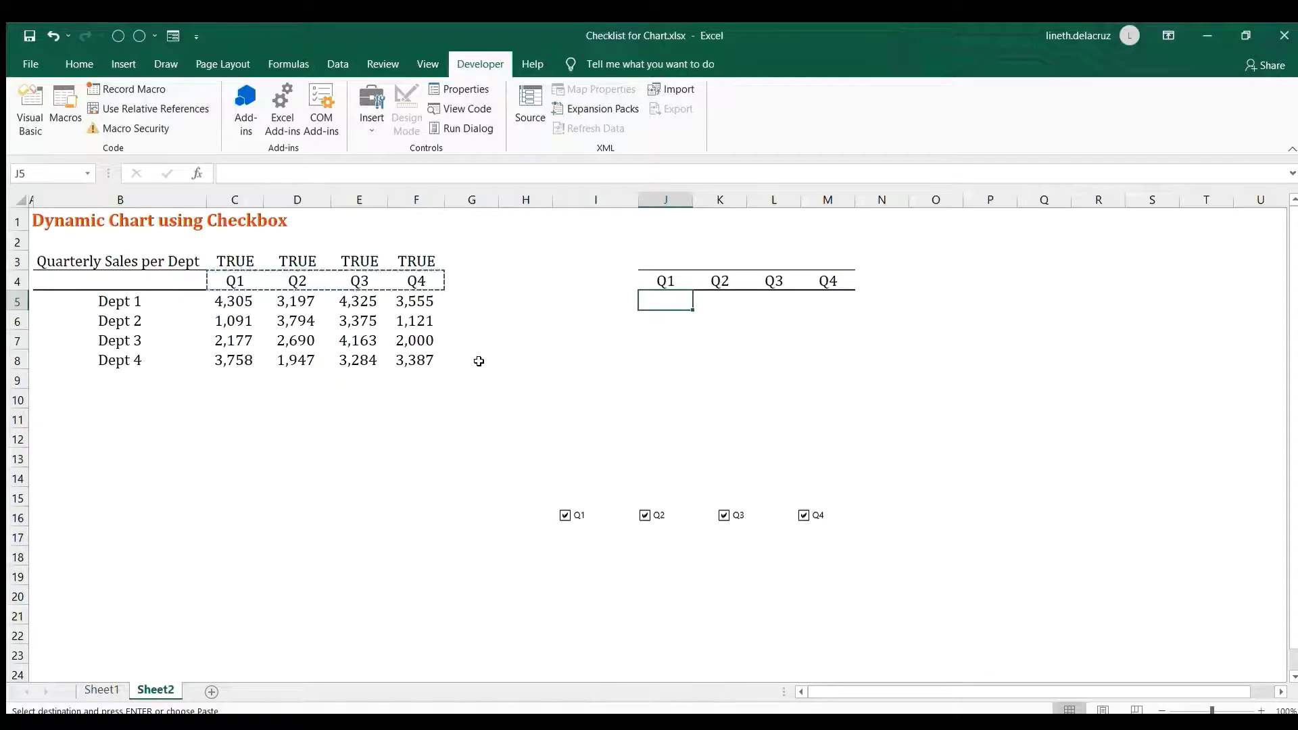
In J5, enter an IF formula returning C5 when C3 is TRUE, else #N/A, with row 3 locked.
type("=if(")
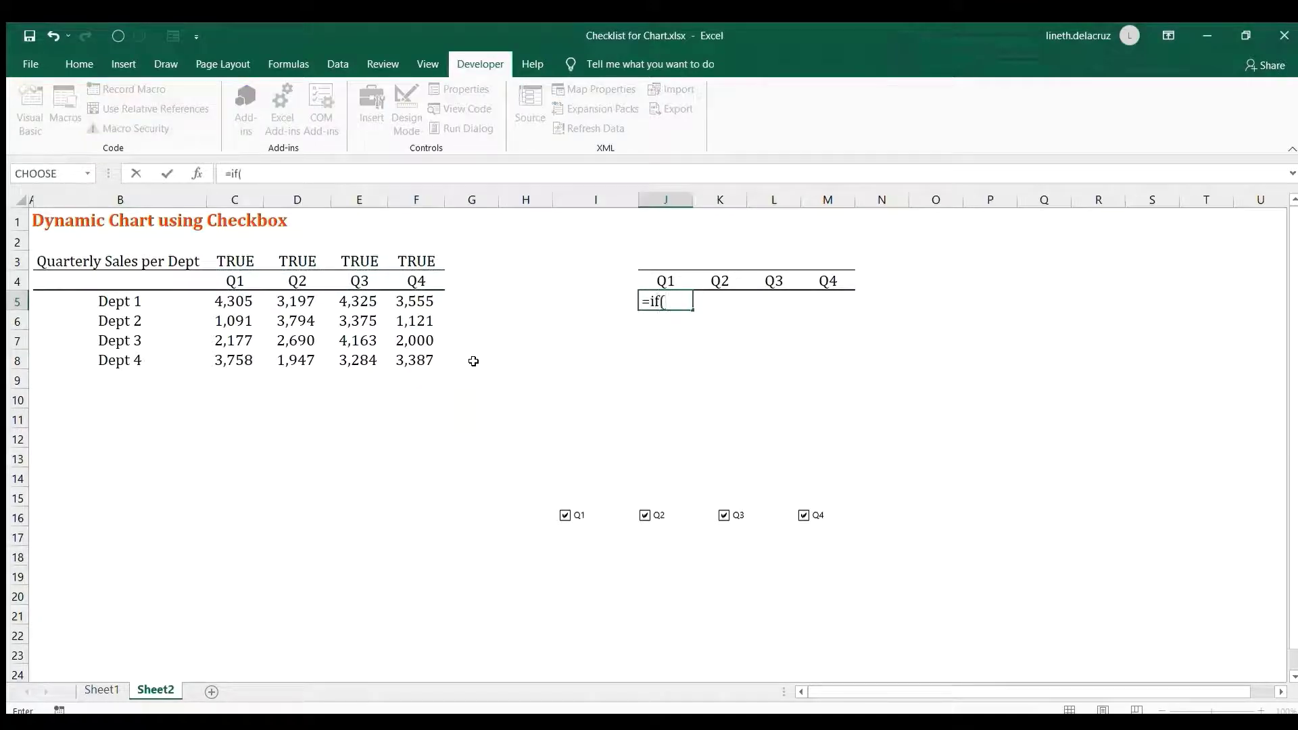
left_click(237, 264)
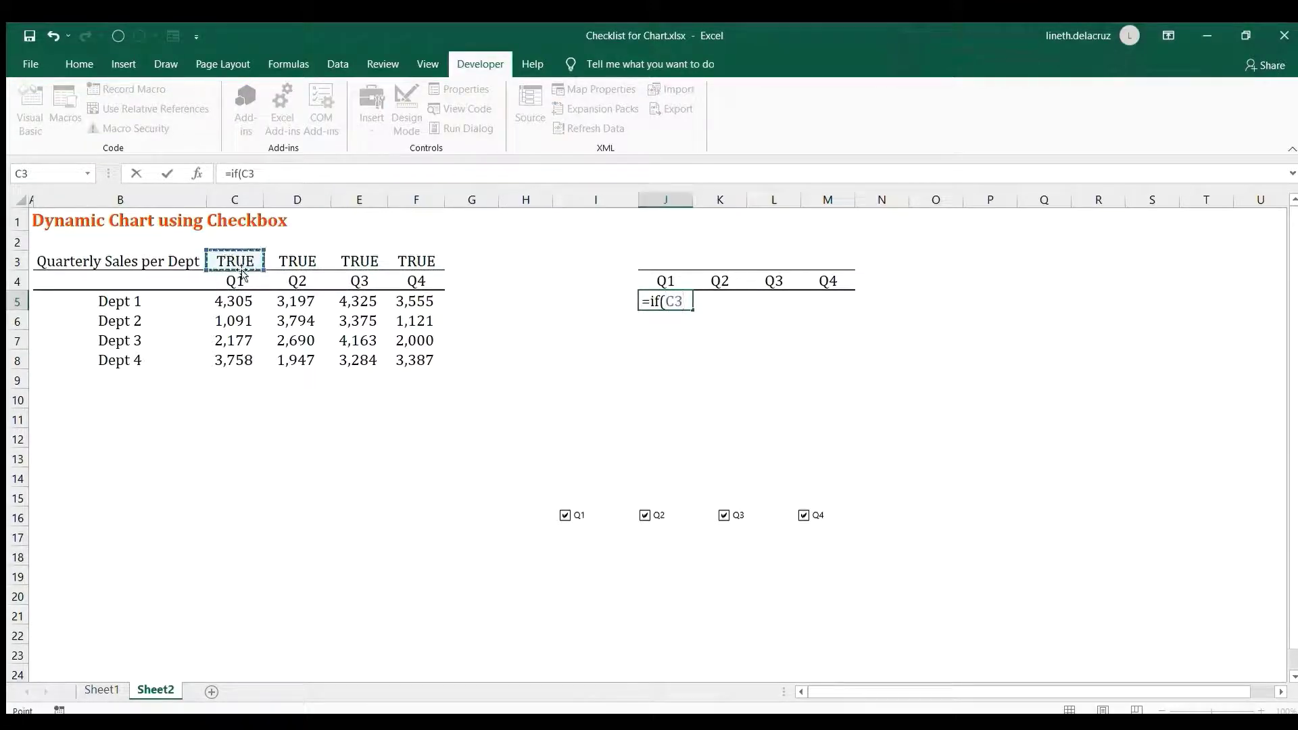
type("=true,")
left_click(223, 306)
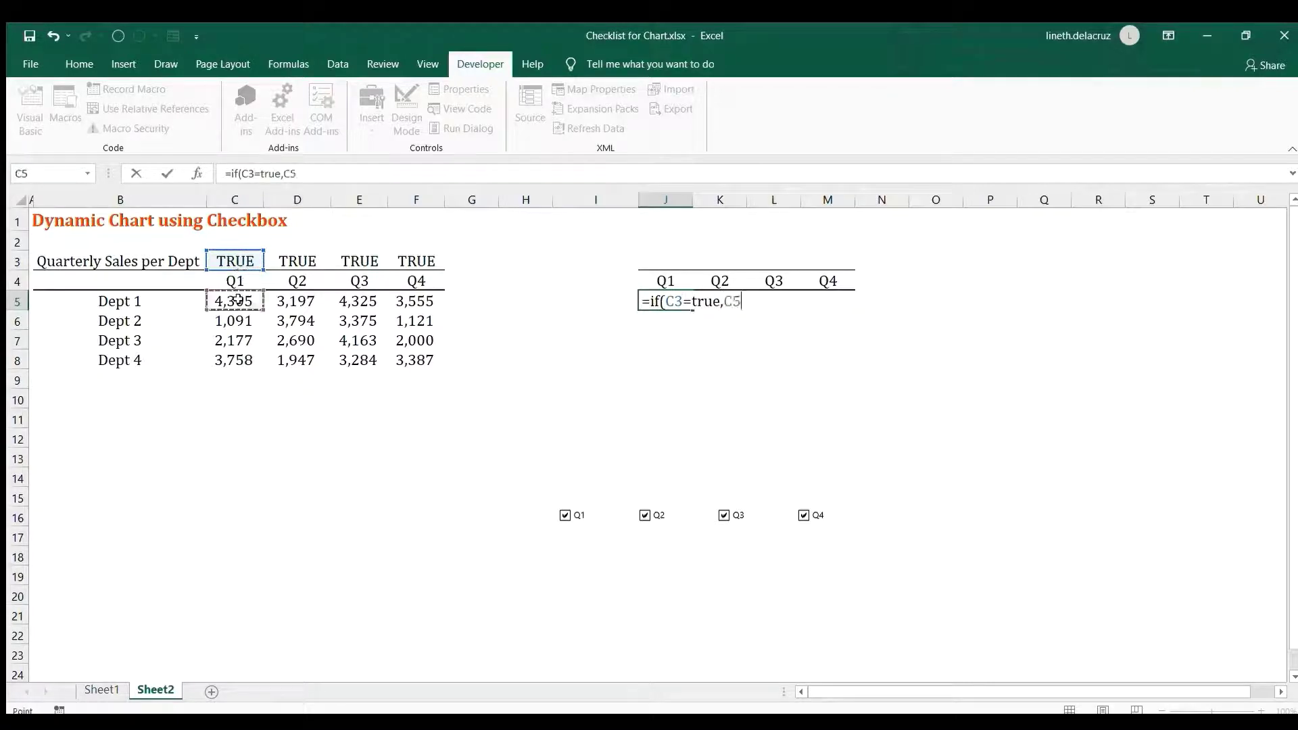
type(",")
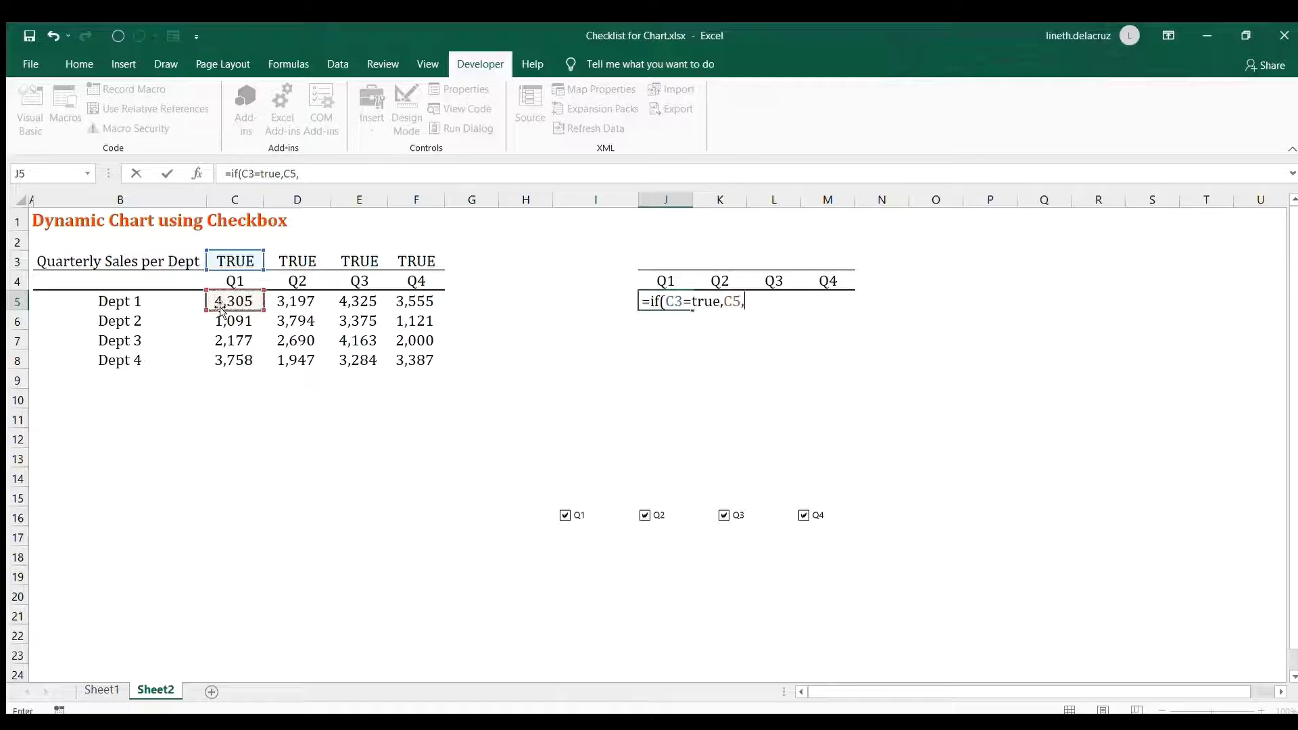
type("#N/A")
left_click(674, 301)
key("F4")
key("F4")
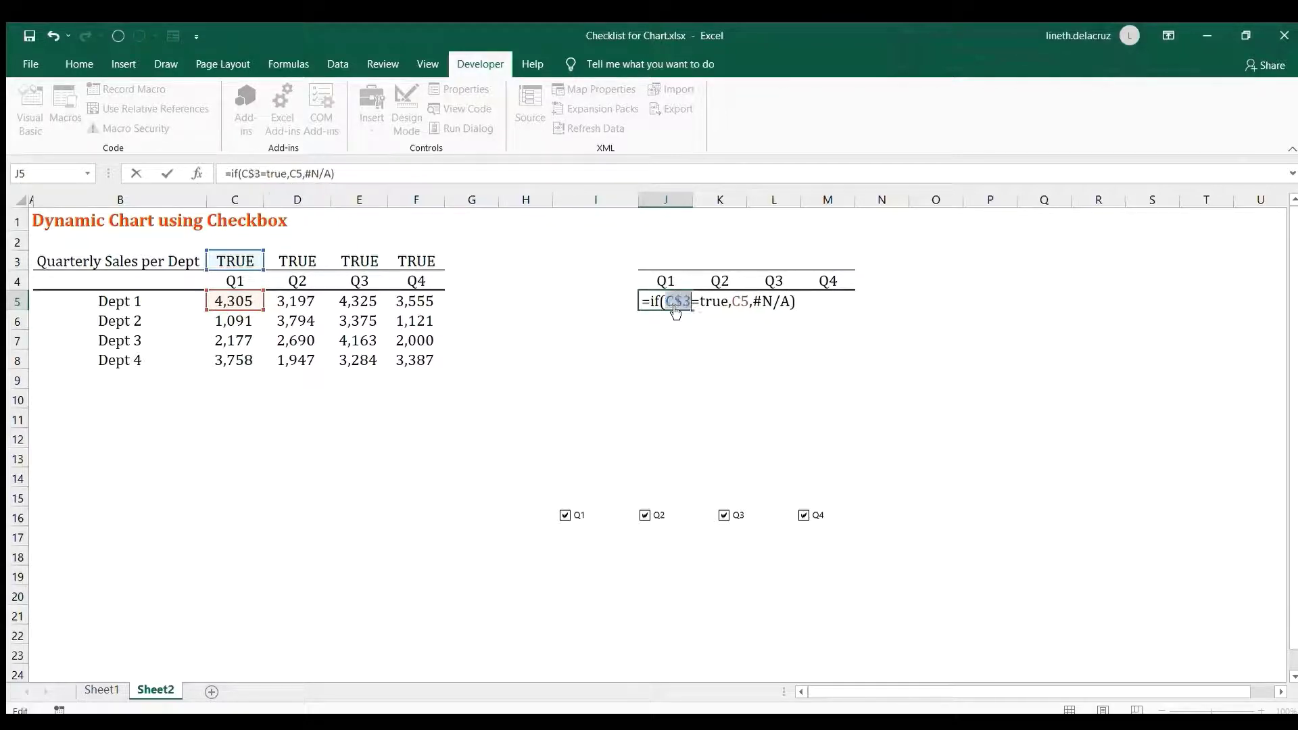
key("Return")
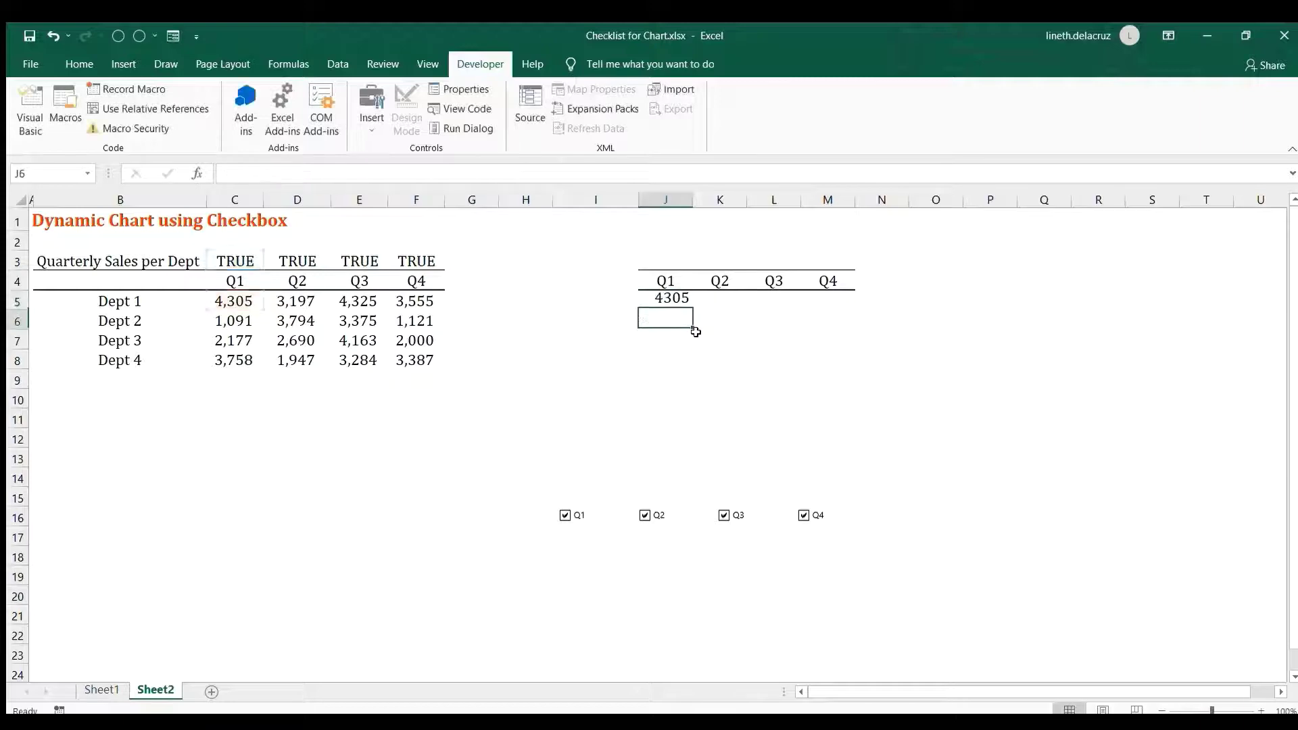
Copy the J5 formula across the helper table J5:M8.
key("Up")
key("ctrl+c")
key("shift+Right")
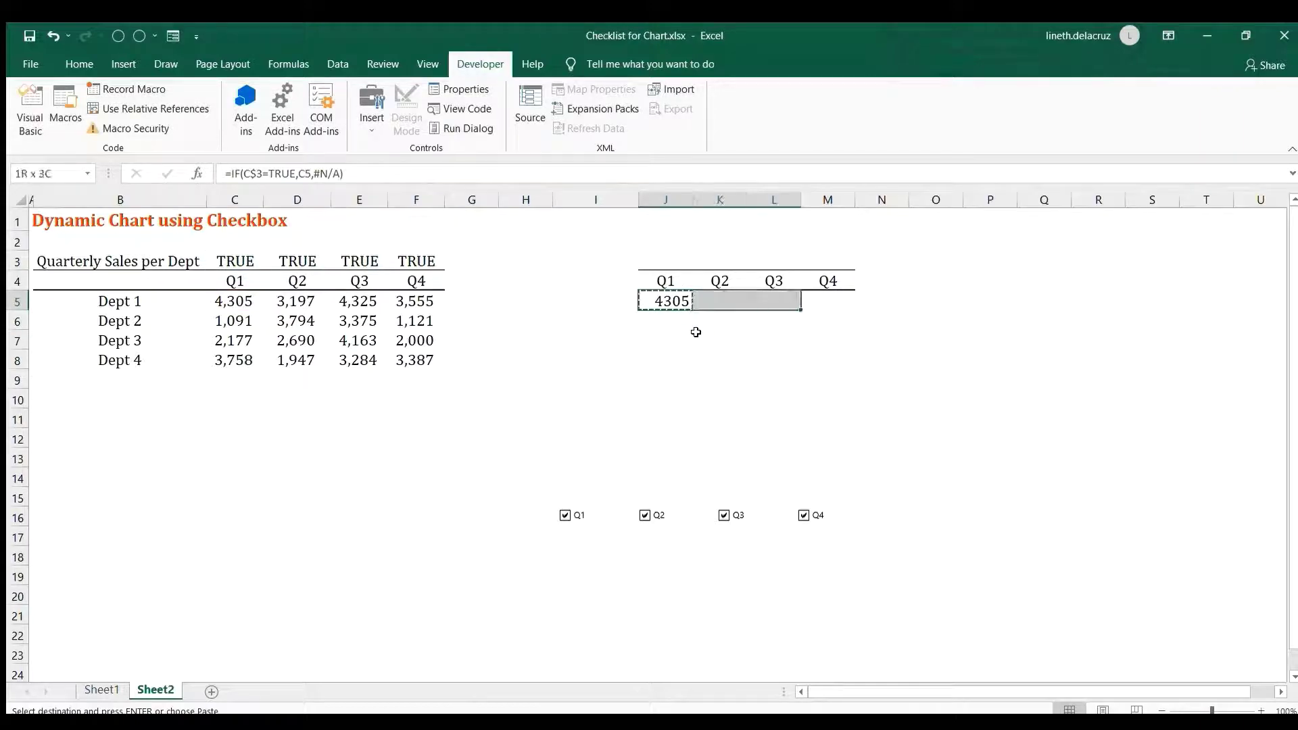
key("Left")
key("Right")
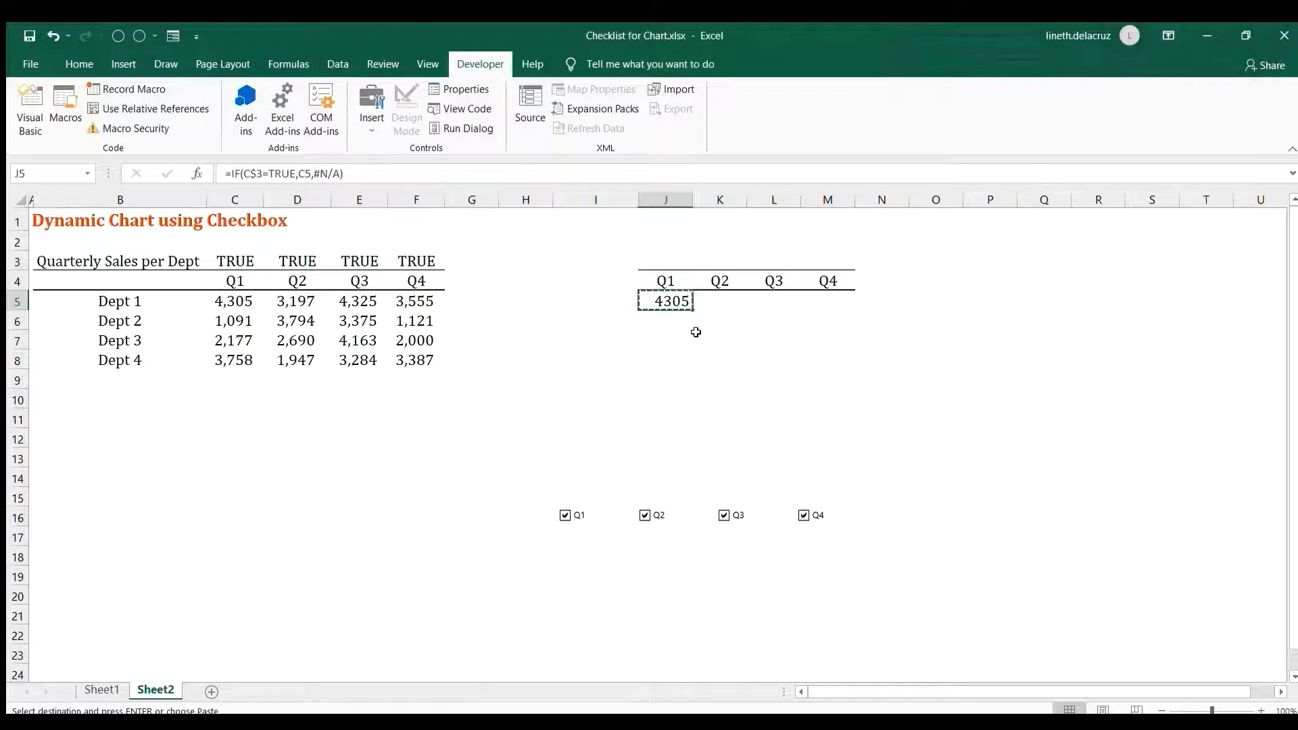
key("shift+Right")
key("shift+Right")
key("shift+Right")
key("shift+Down")
key("shift+Down")
key("shift+Down")
key("shift+Down")
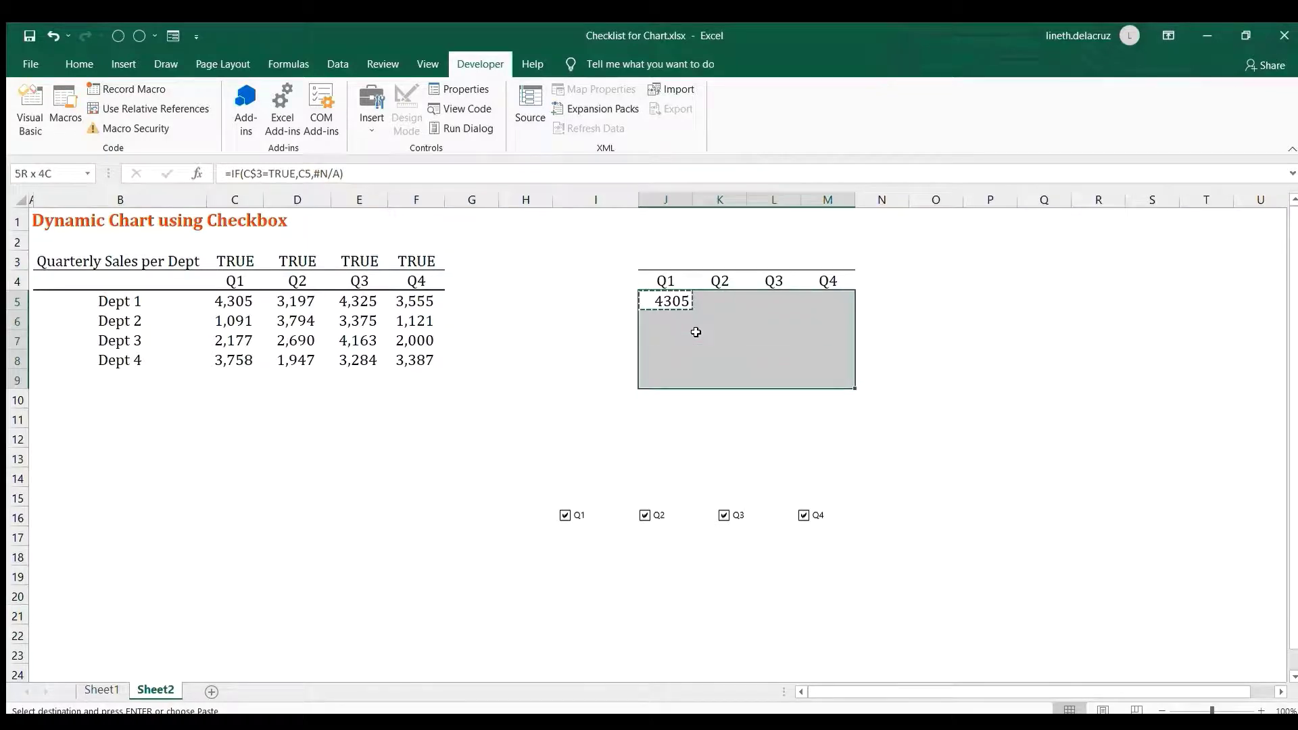
key("shift+Up")
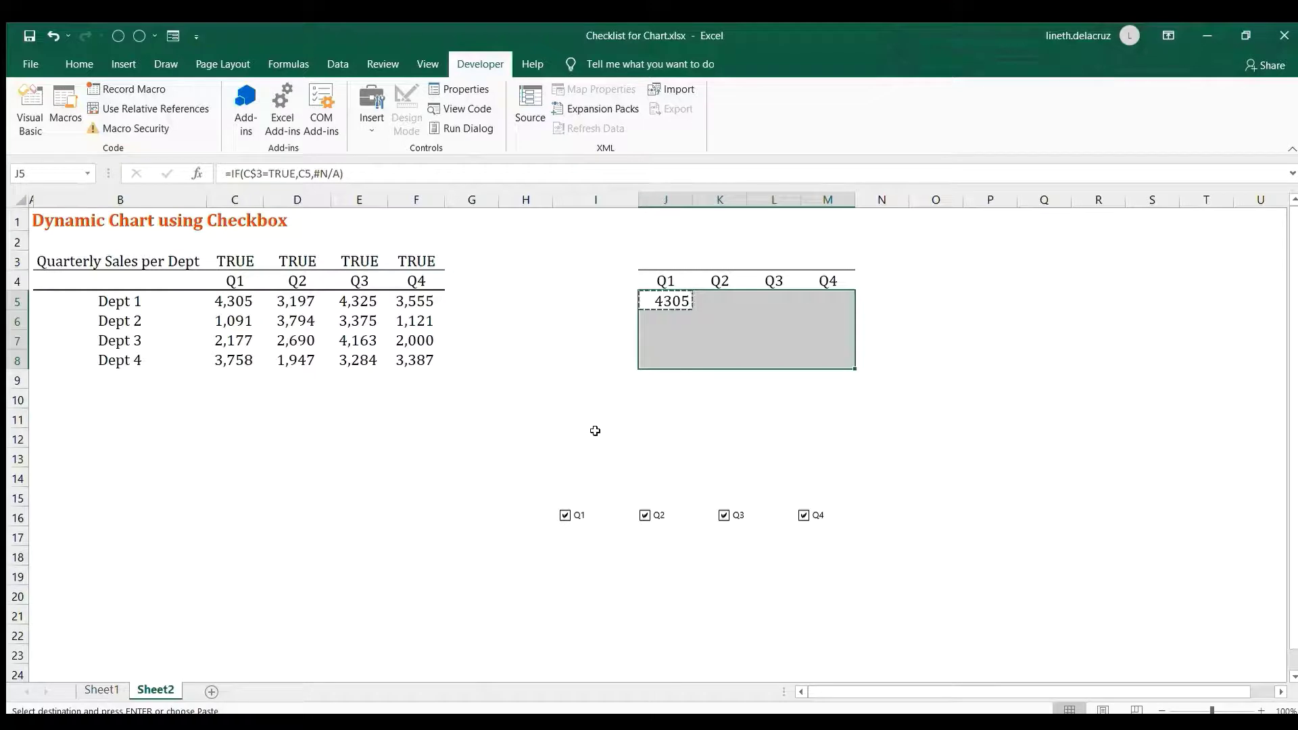
key("ctrl+v")
left_click(699, 376)
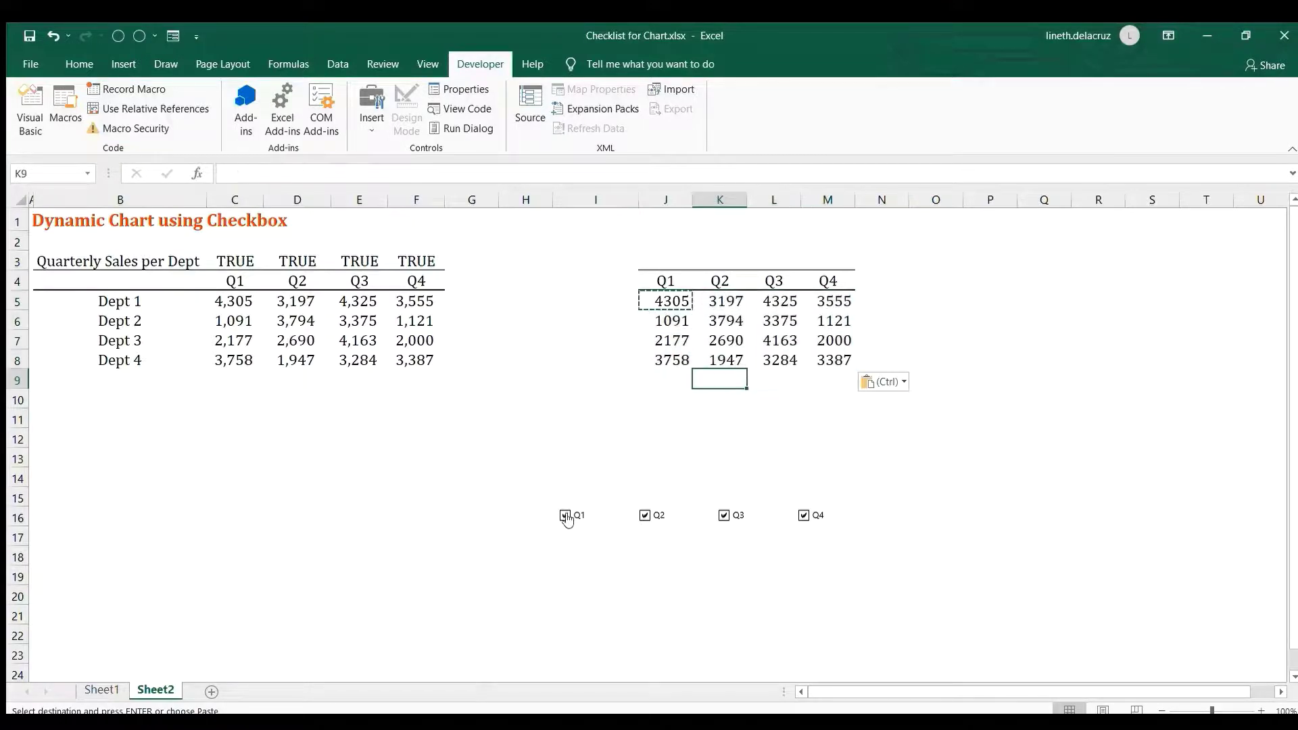
Untick Q1, Q2 and Q3, then tick Q1 again, to check the #N/A results.
left_click(563, 516)
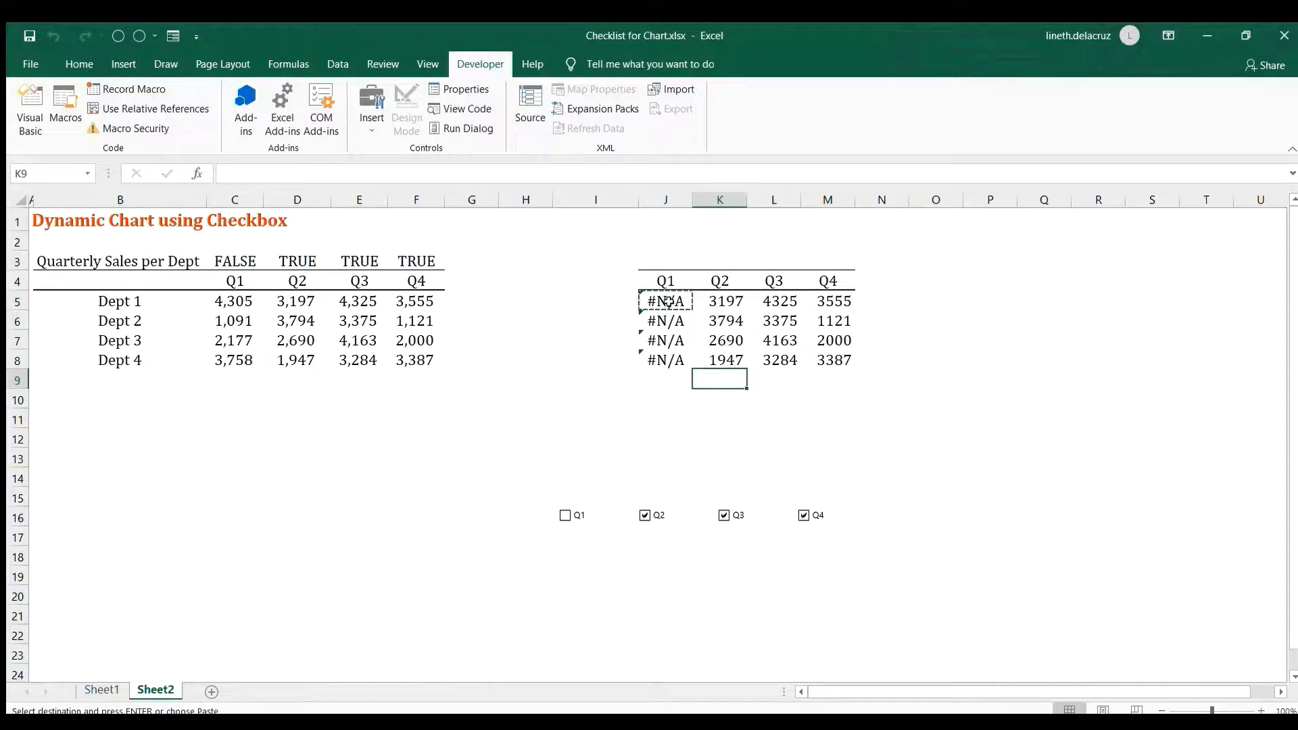
left_click(644, 515)
left_click(724, 515)
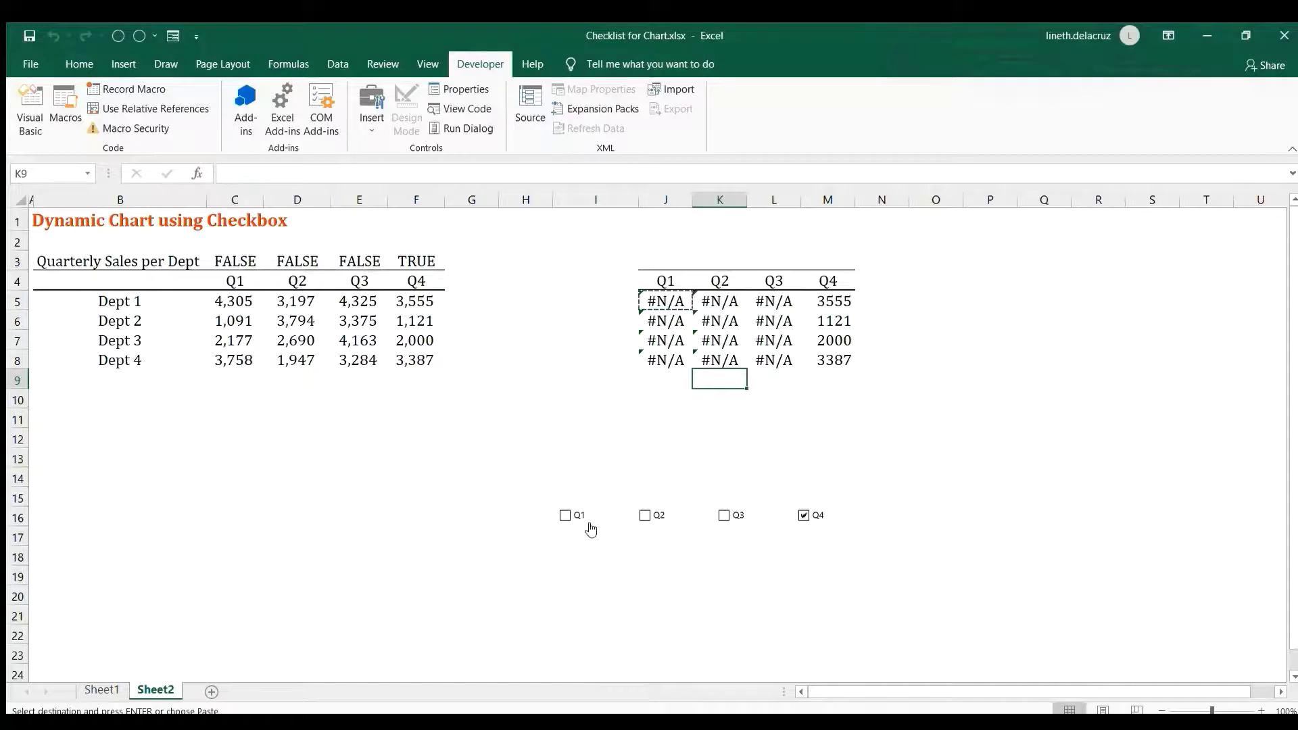
left_click(564, 516)
left_click(623, 443)
Insert a stacked bar chart from B4:F8 and move it clear of the checkboxes.
key("alt+n")
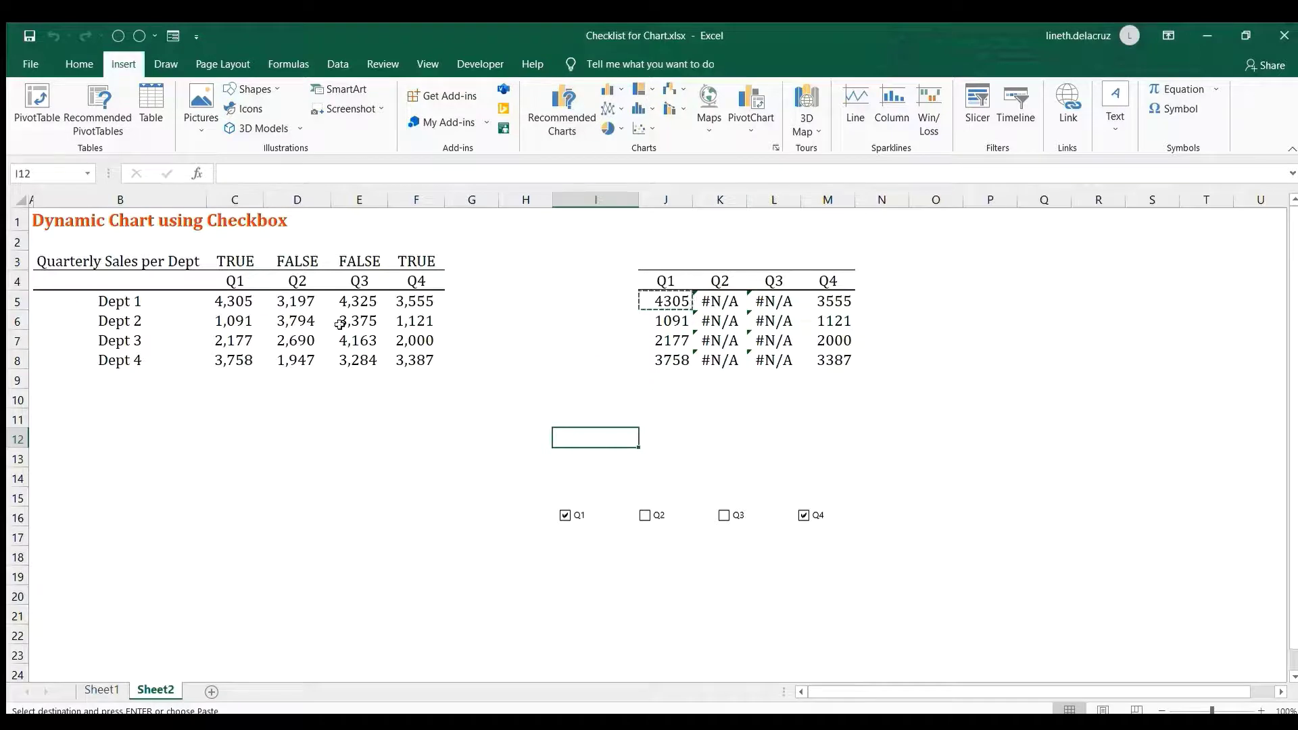
left_click_drag(86, 280, 425, 361)
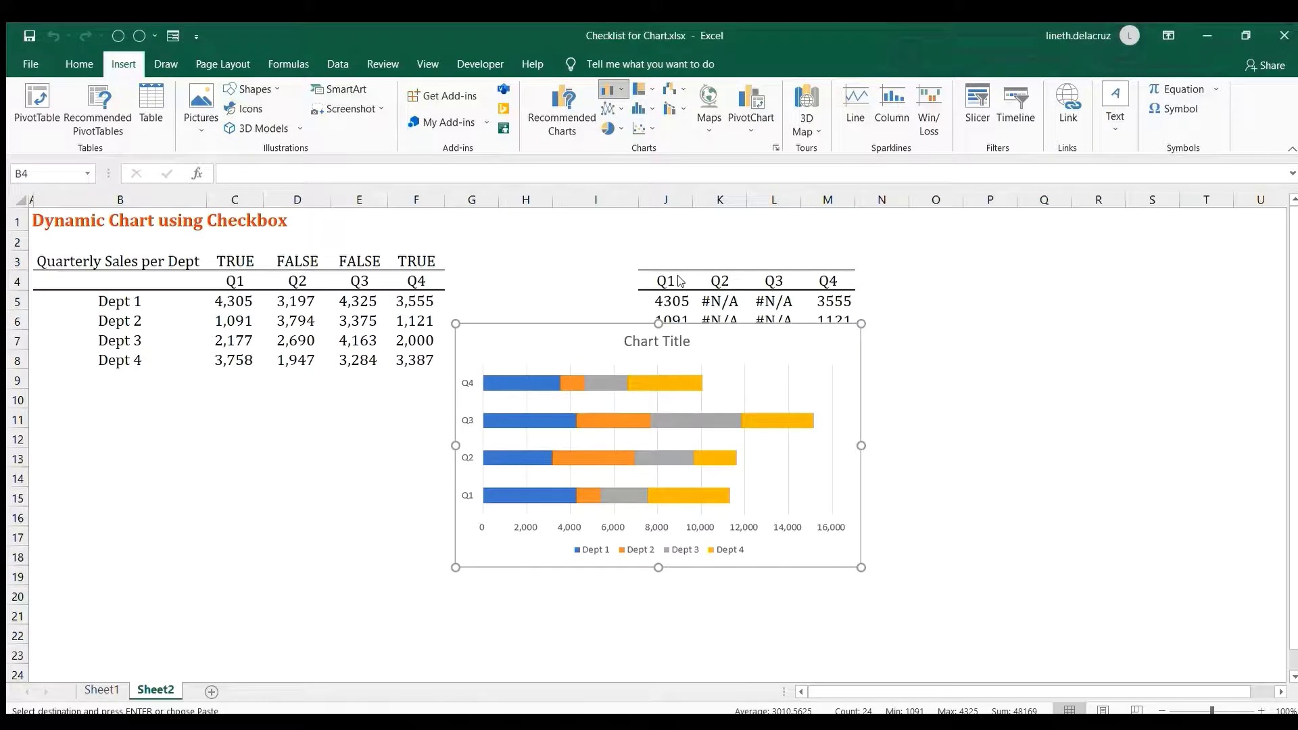
left_click_drag(733, 355, 790, 258)
Link the chart title to cell B3 so it reads Quarterly Sales per Dept.
left_click(723, 246)
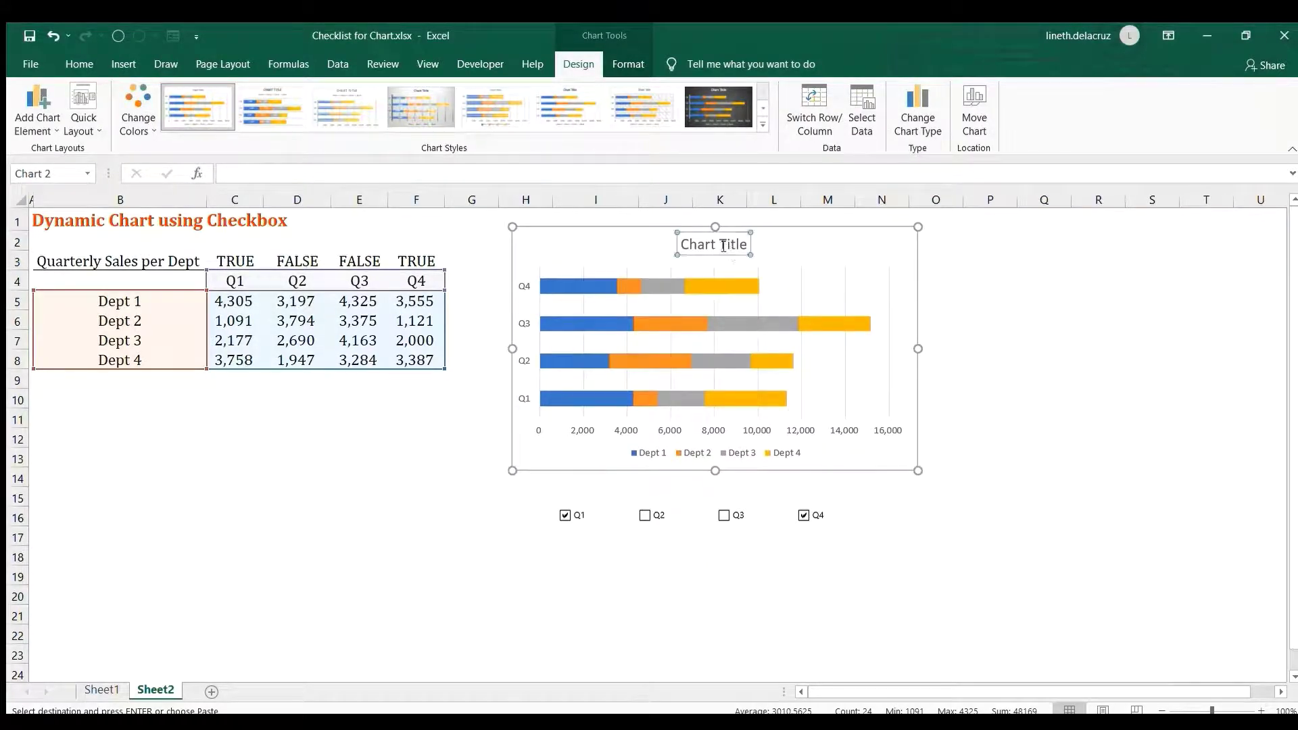
type("=")
left_click(101, 259)
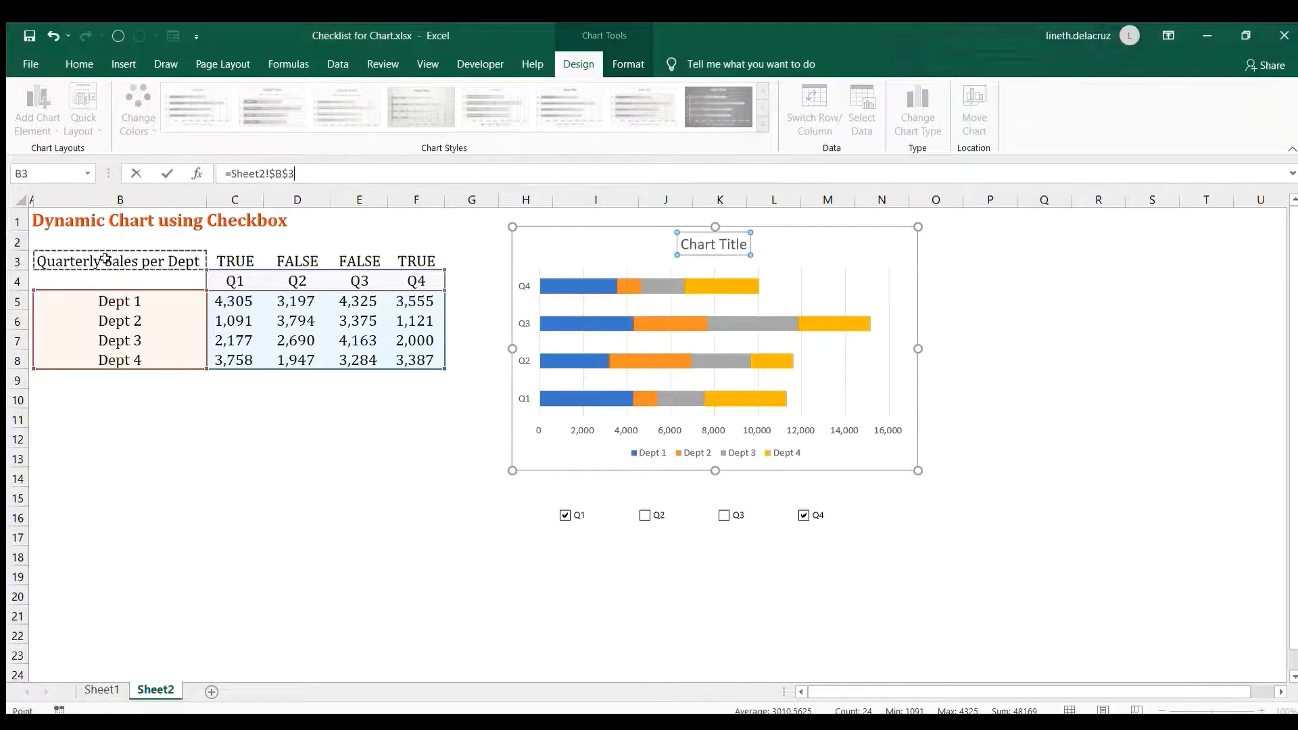
key("Return")
left_click(1041, 454)
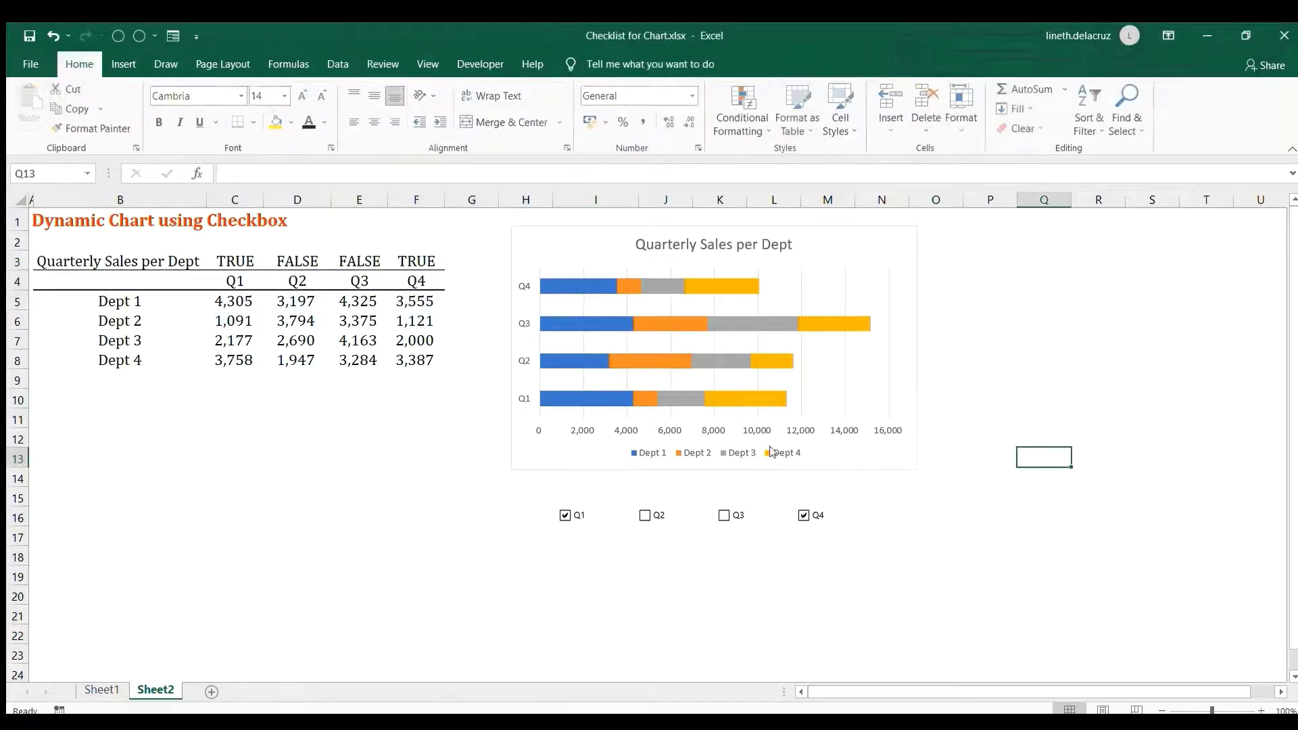
left_click(758, 291)
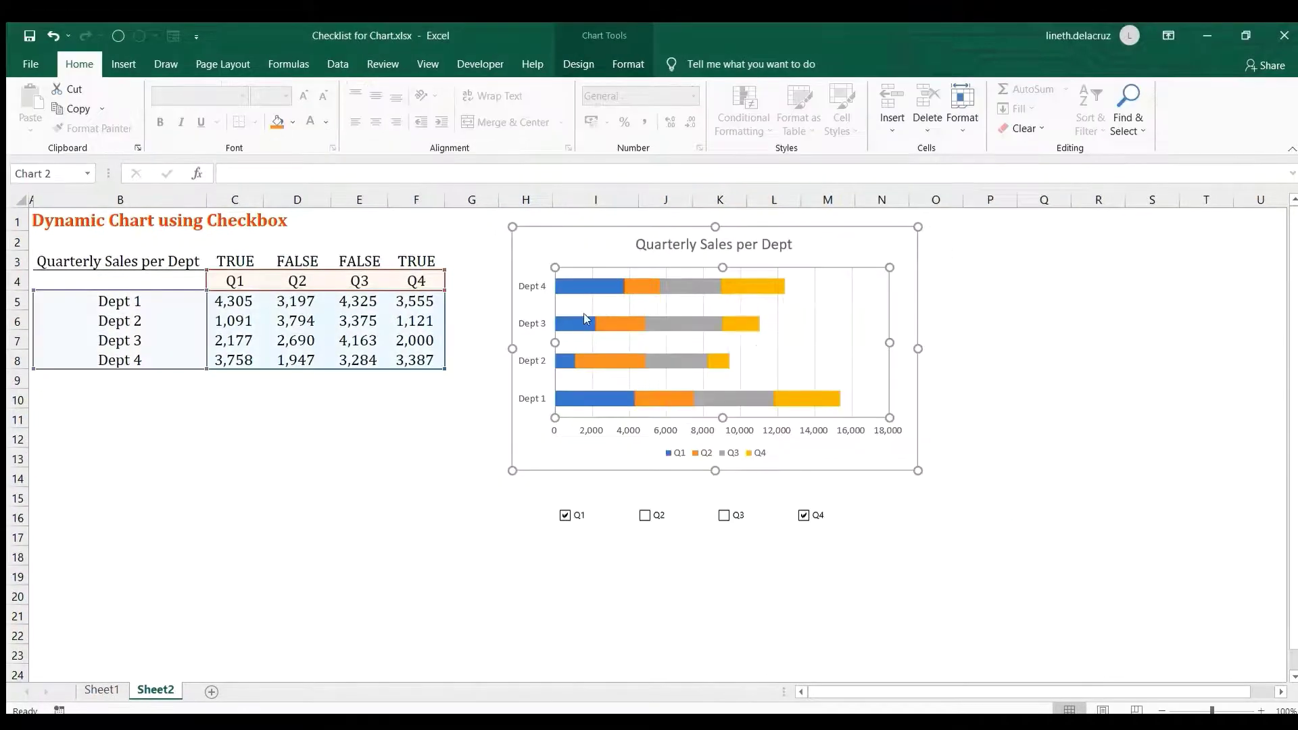
Tick Q2, repoint the chart's data range to the helper table J4:M8, and move the chart back above the checkboxes.
left_click(643, 516)
left_click_drag(860, 241, 889, 475)
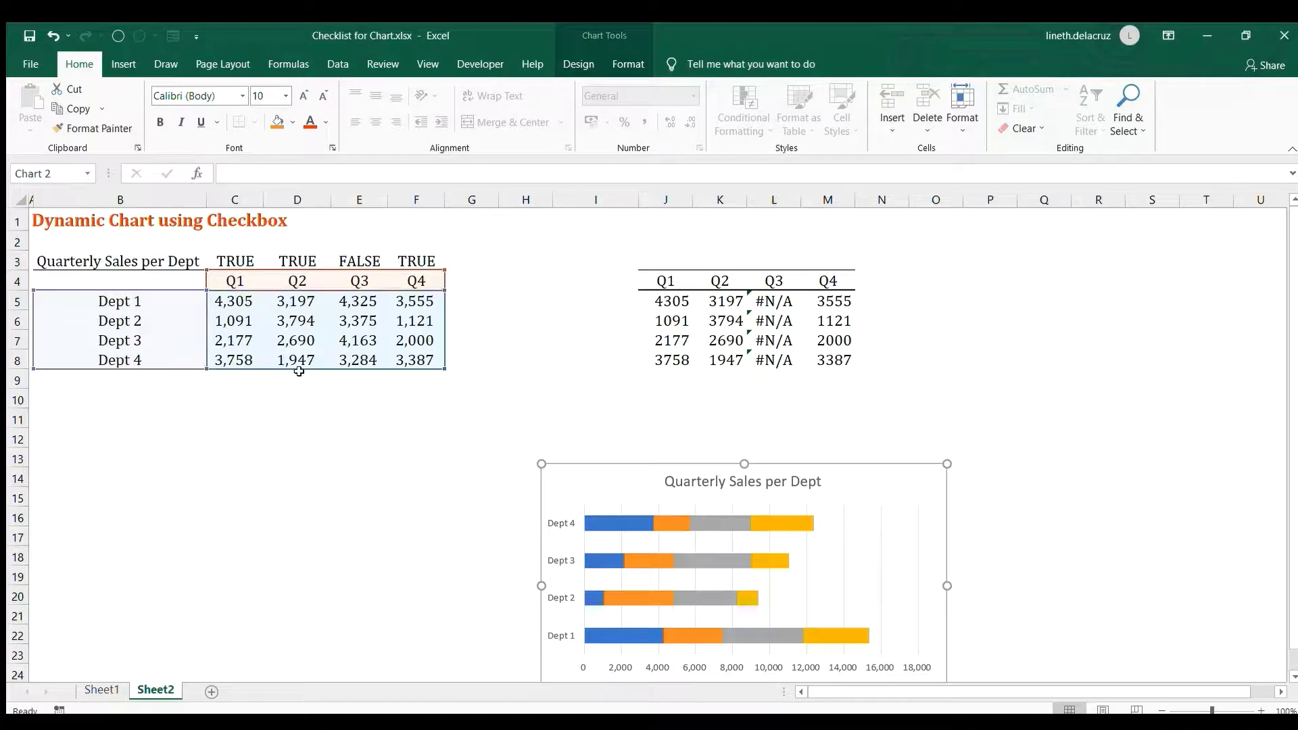
left_click_drag(303, 369, 744, 349)
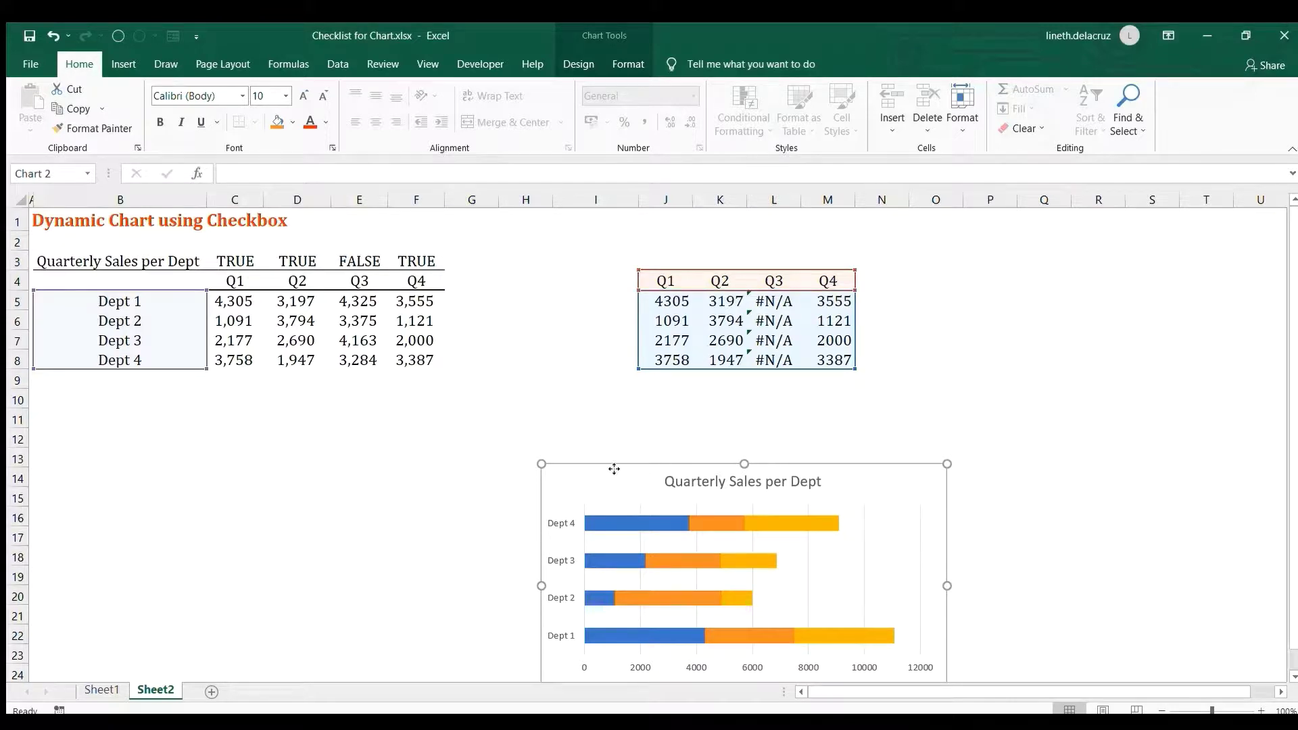
left_click_drag(614, 466, 592, 244)
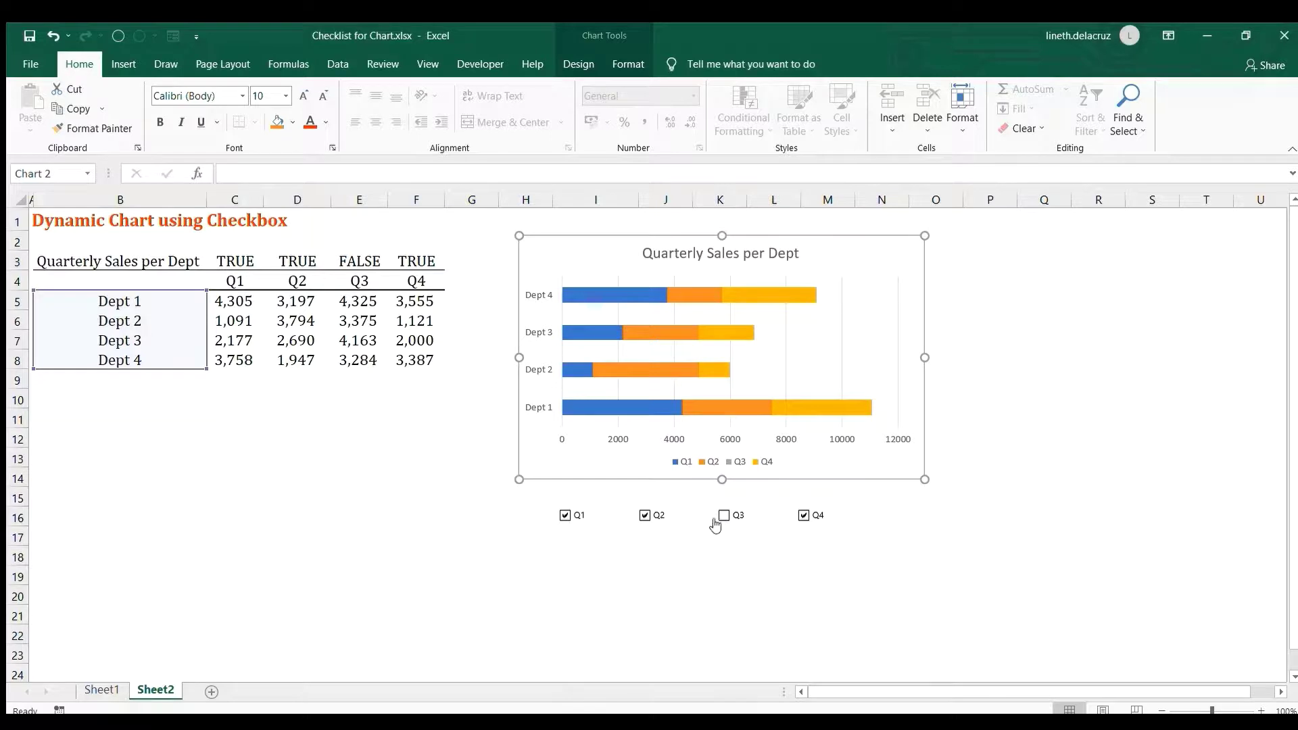
Untick and retick Q1, Q2 and Q3 to confirm their bars hide and reappear.
left_click(722, 517)
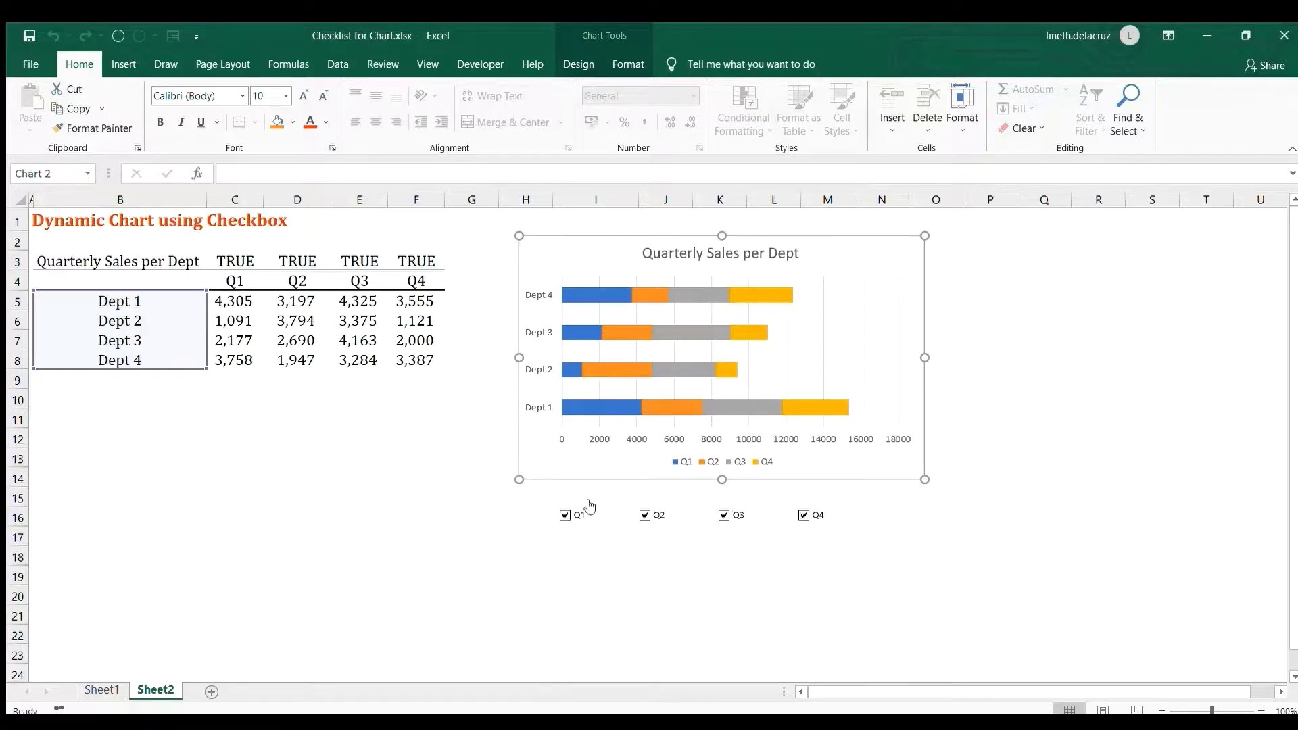
left_click(566, 516)
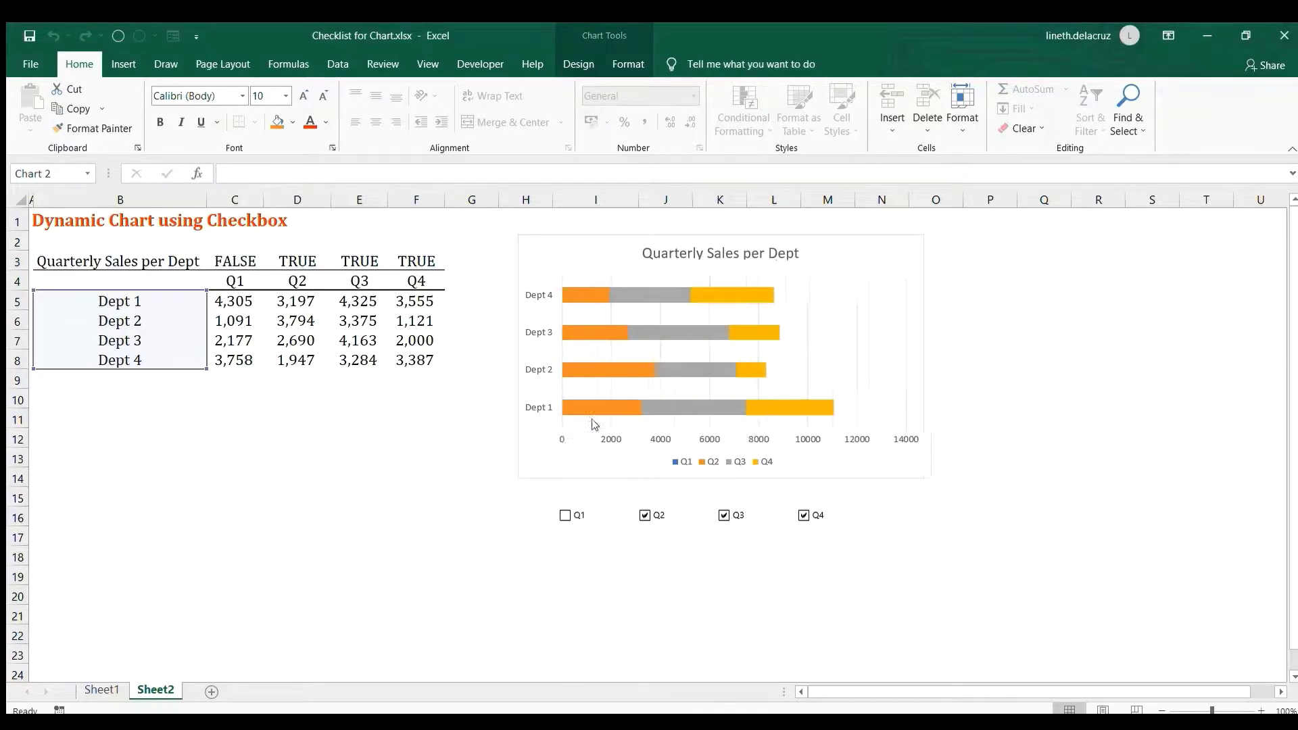
left_click(644, 515)
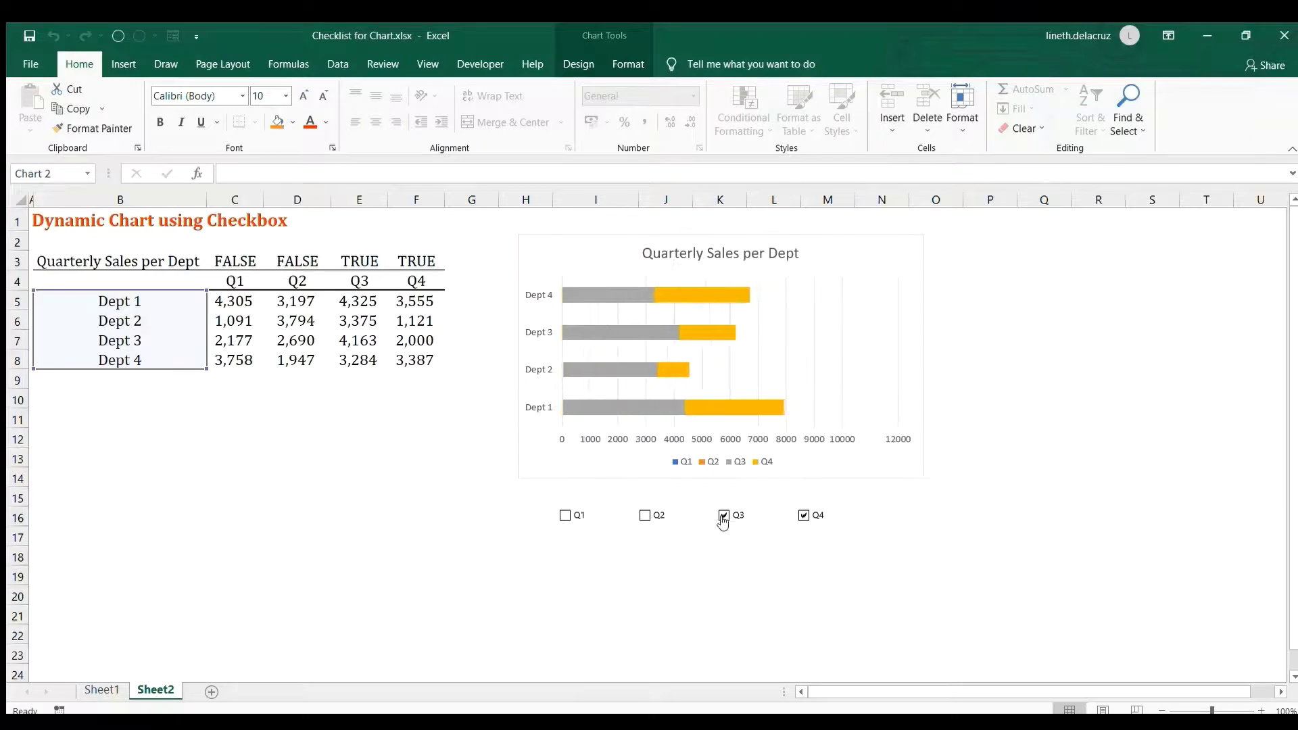
left_click(723, 515)
left_click(565, 516)
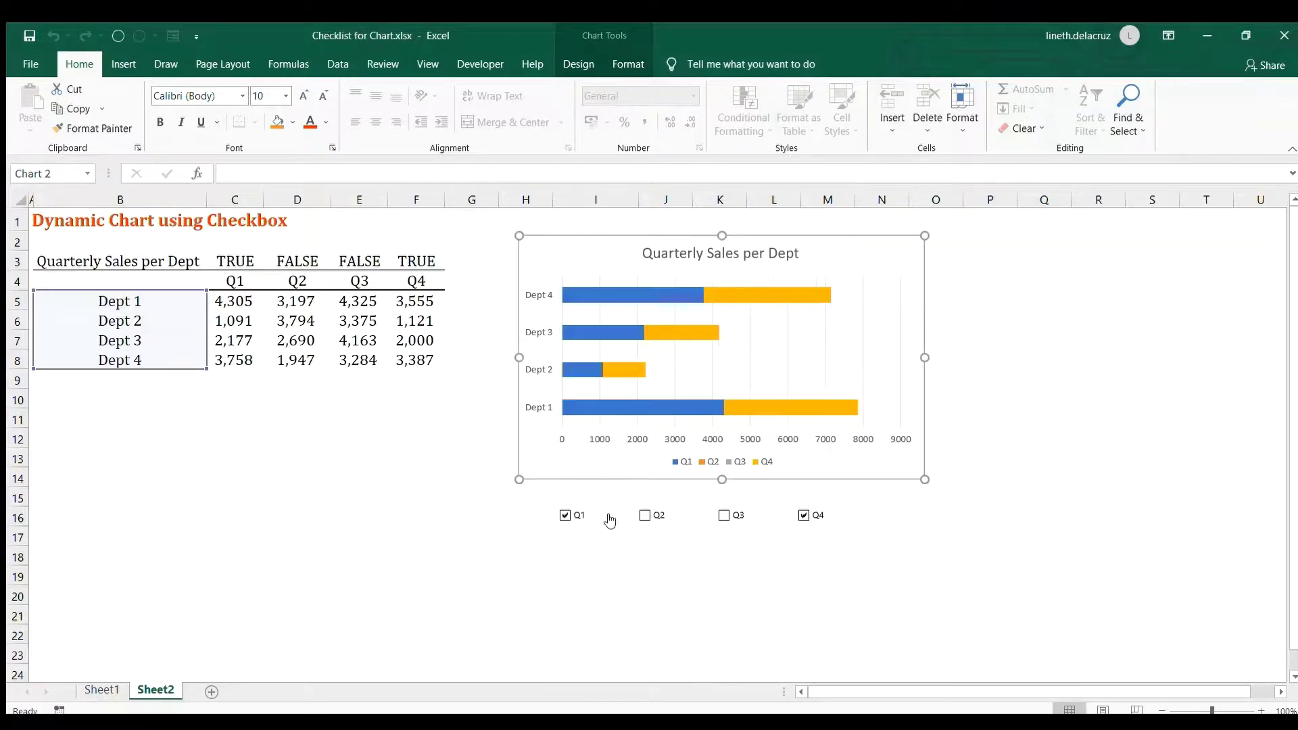
left_click(644, 516)
left_click(722, 515)
left_click(773, 555)
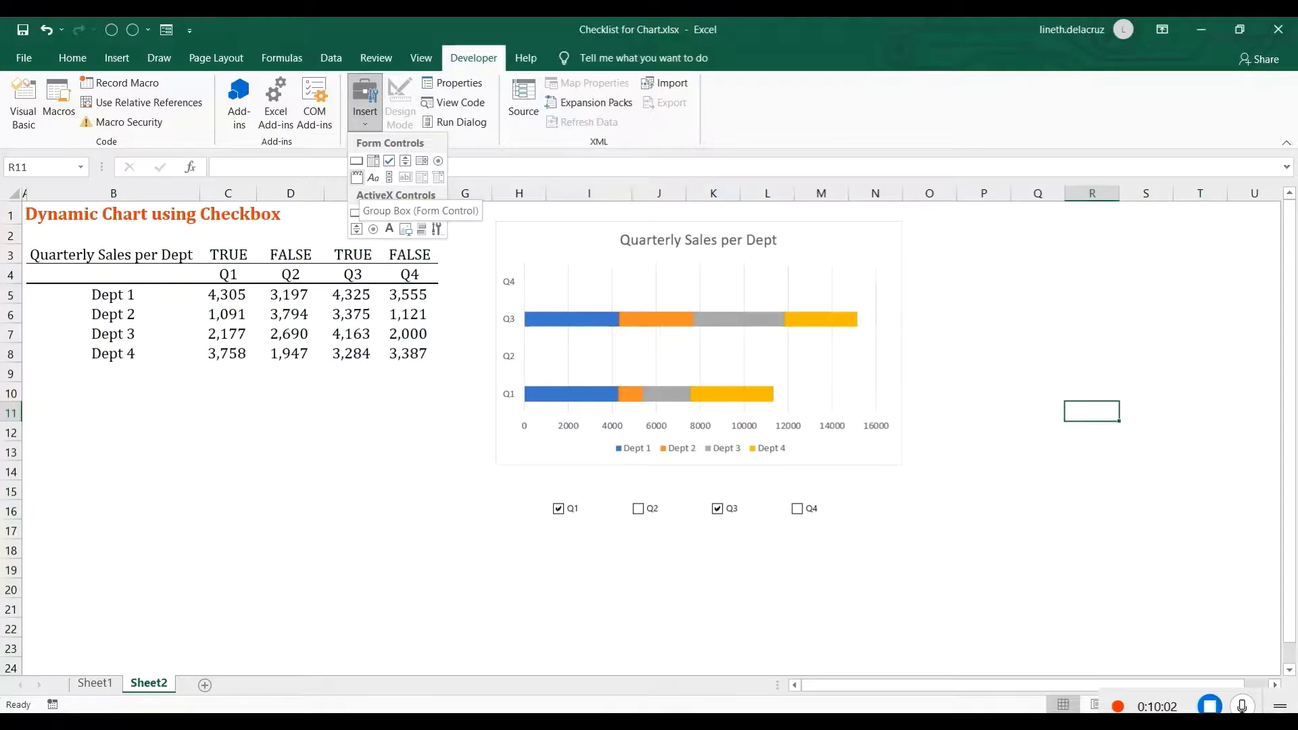
Draw a group box around the Q1–Q4 checkboxes and caption it 'Display Buttons'.
left_click_drag(540, 495, 863, 533)
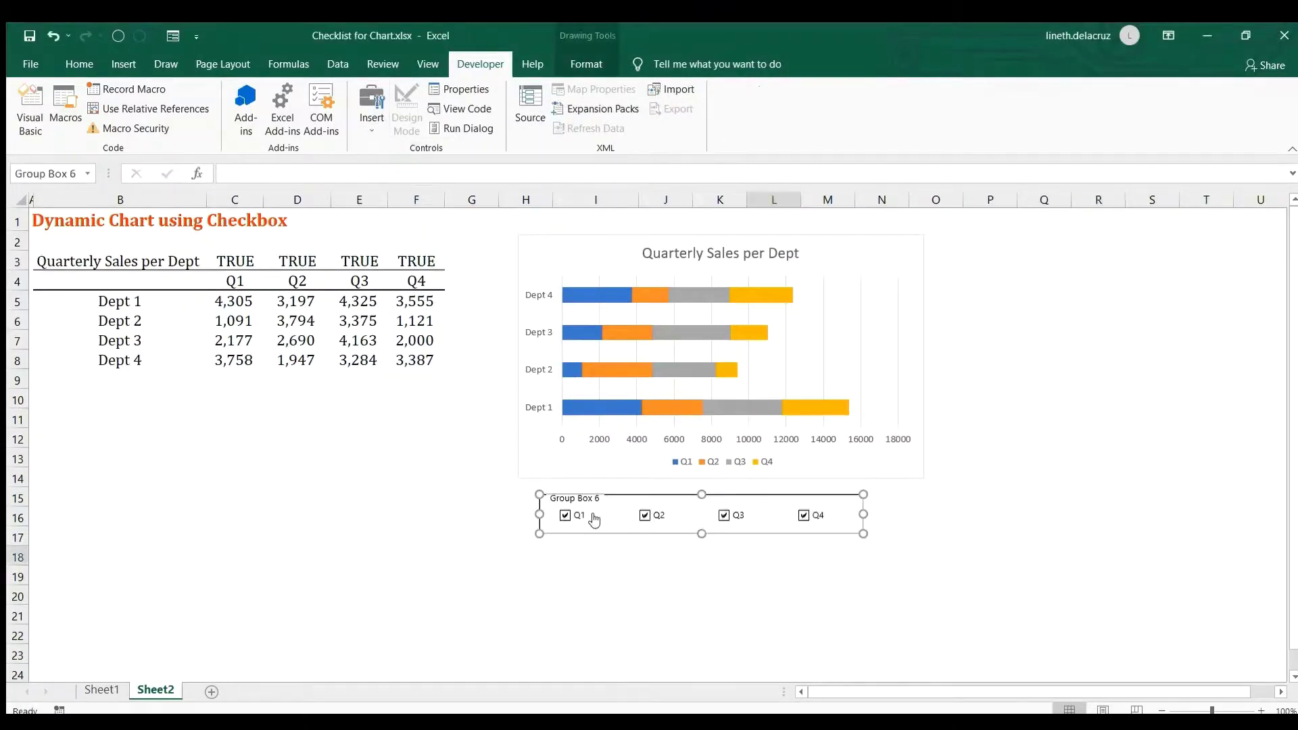
left_click(552, 498)
key("Delete")
key("Delete")
key("Delete")
key("Delete")
key("Delete")
key("Delete")
key("Delete")
key("Delete")
key("Delete")
key("Delete")
key("Delete")
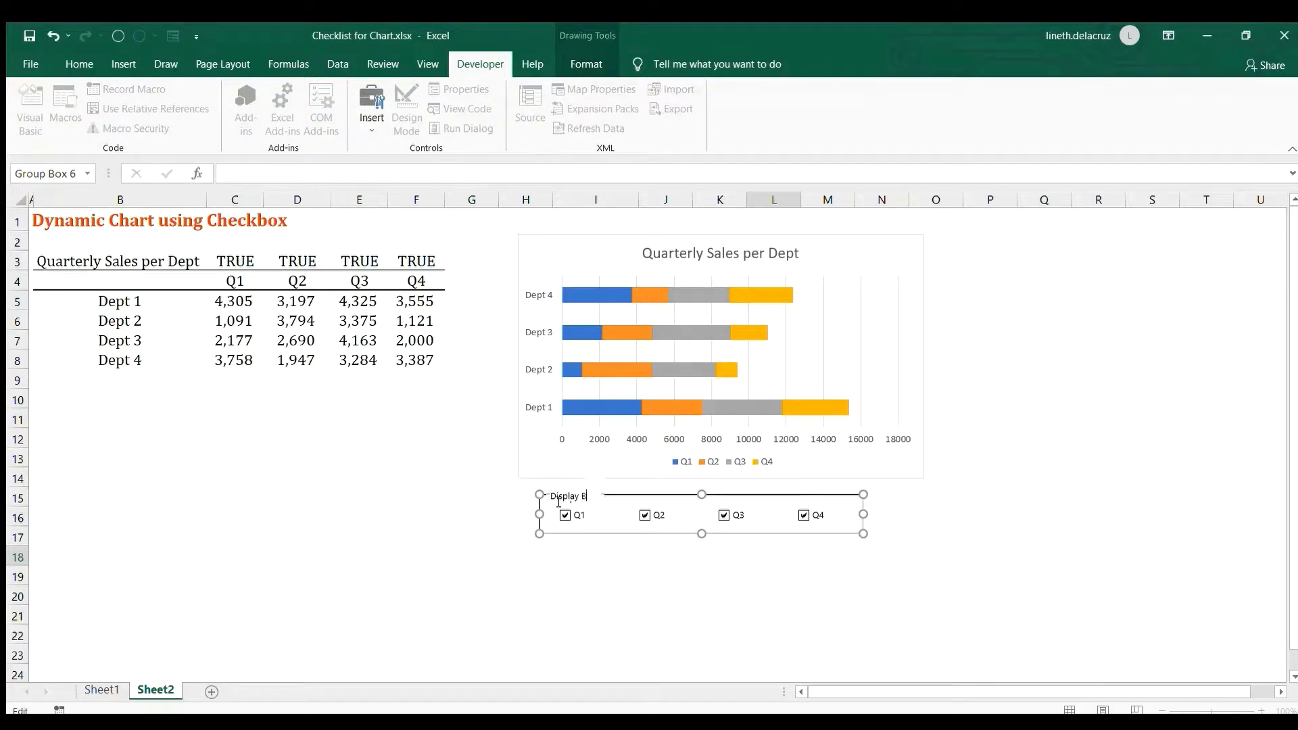
type("Display Buttons")
left_click(662, 555)
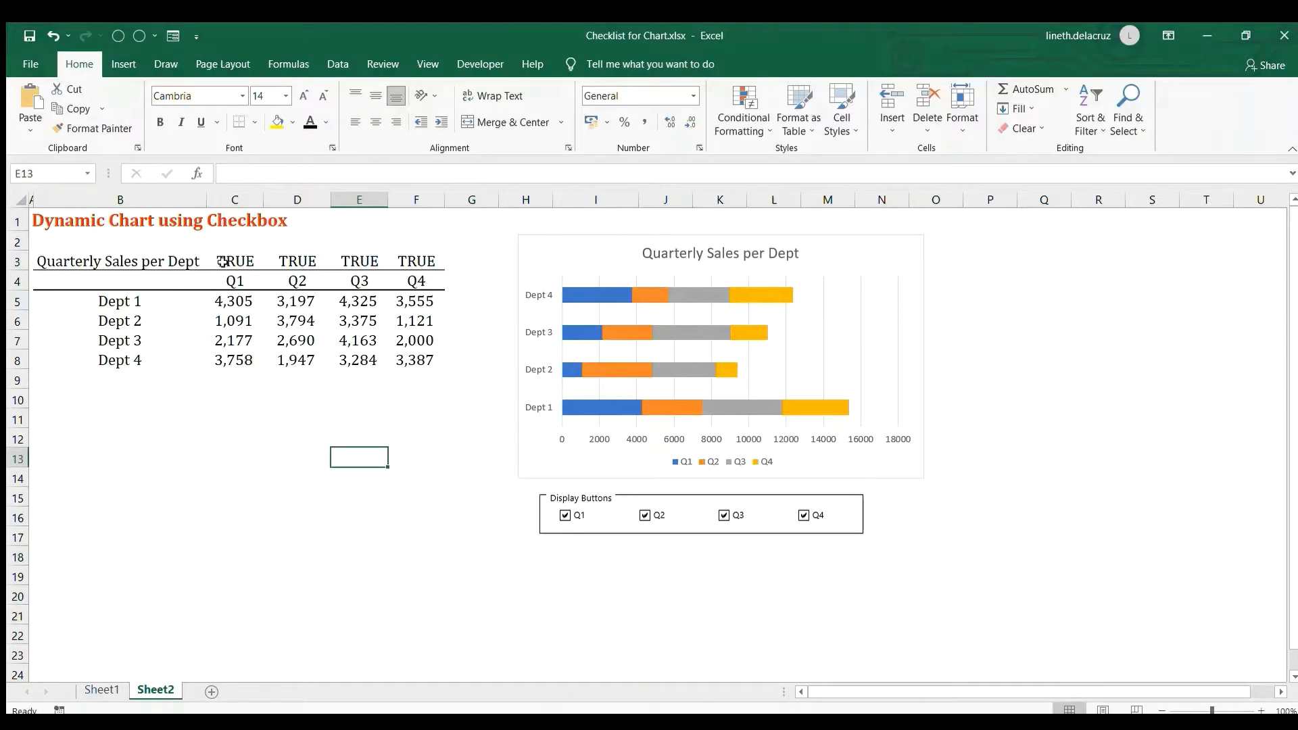
Turn the C3:F3 link values white, then test by unticking and re-ticking Q1–Q3.
left_click_drag(223, 262, 413, 260)
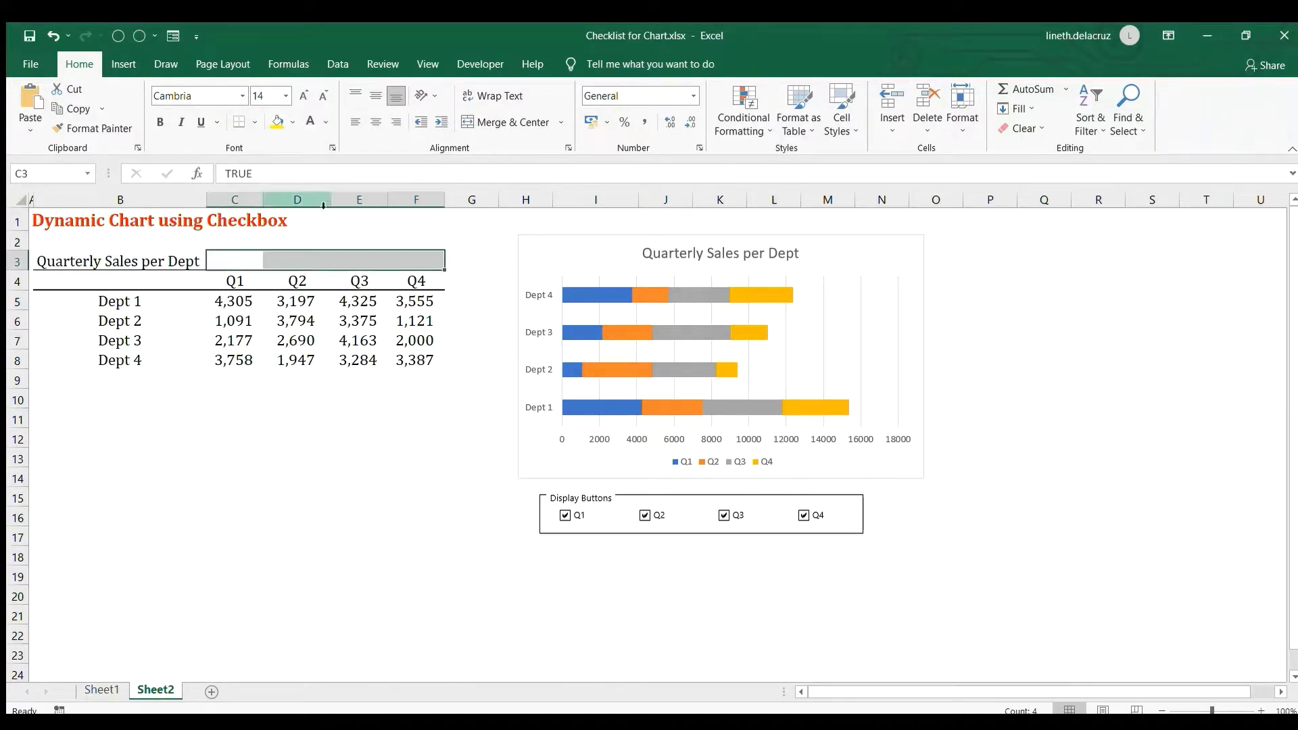
left_click(323, 482)
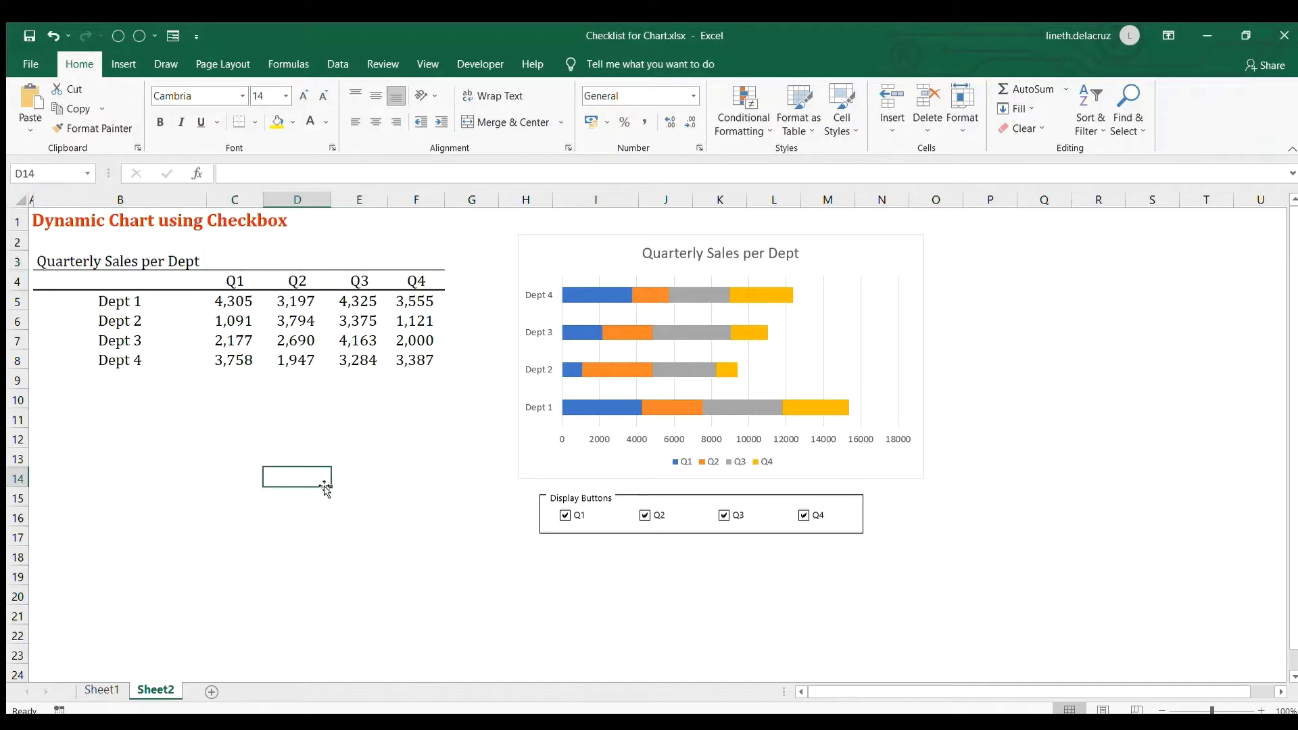
left_click(565, 515)
left_click(644, 515)
left_click(722, 515)
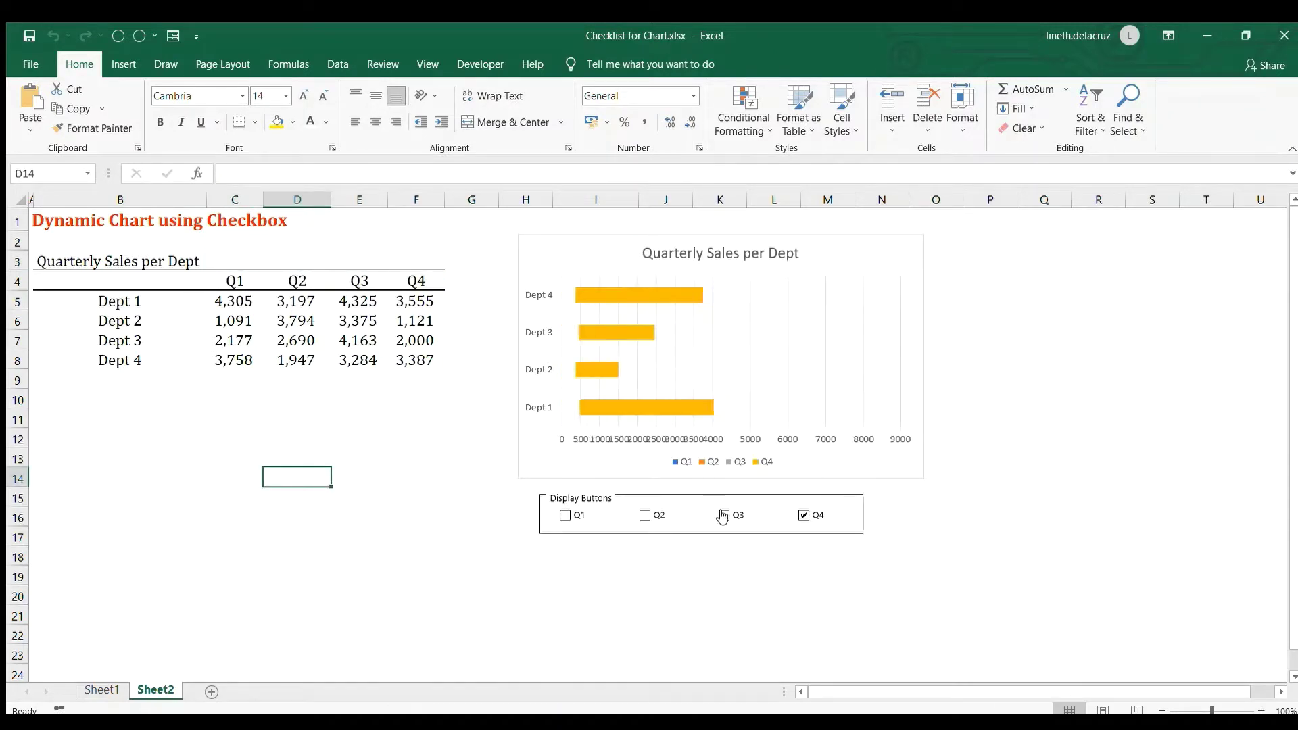
left_click(565, 515)
left_click(649, 517)
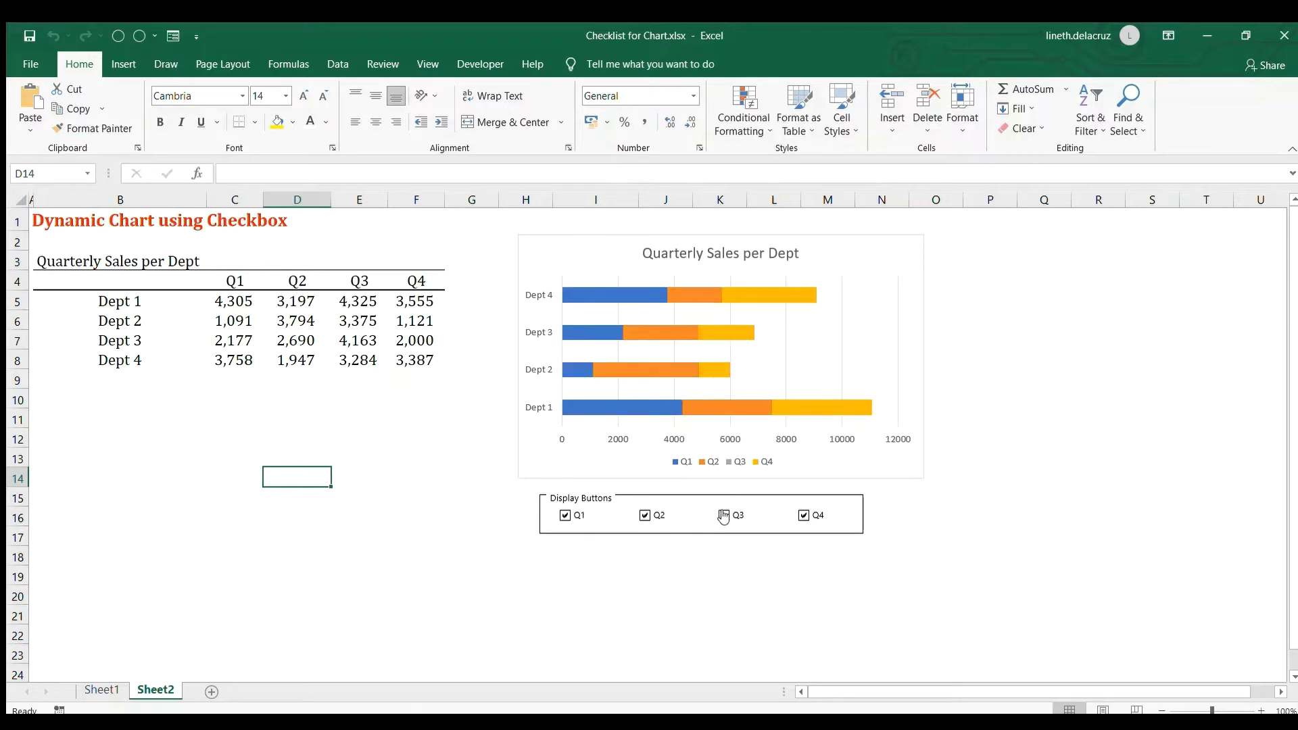
left_click(724, 517)
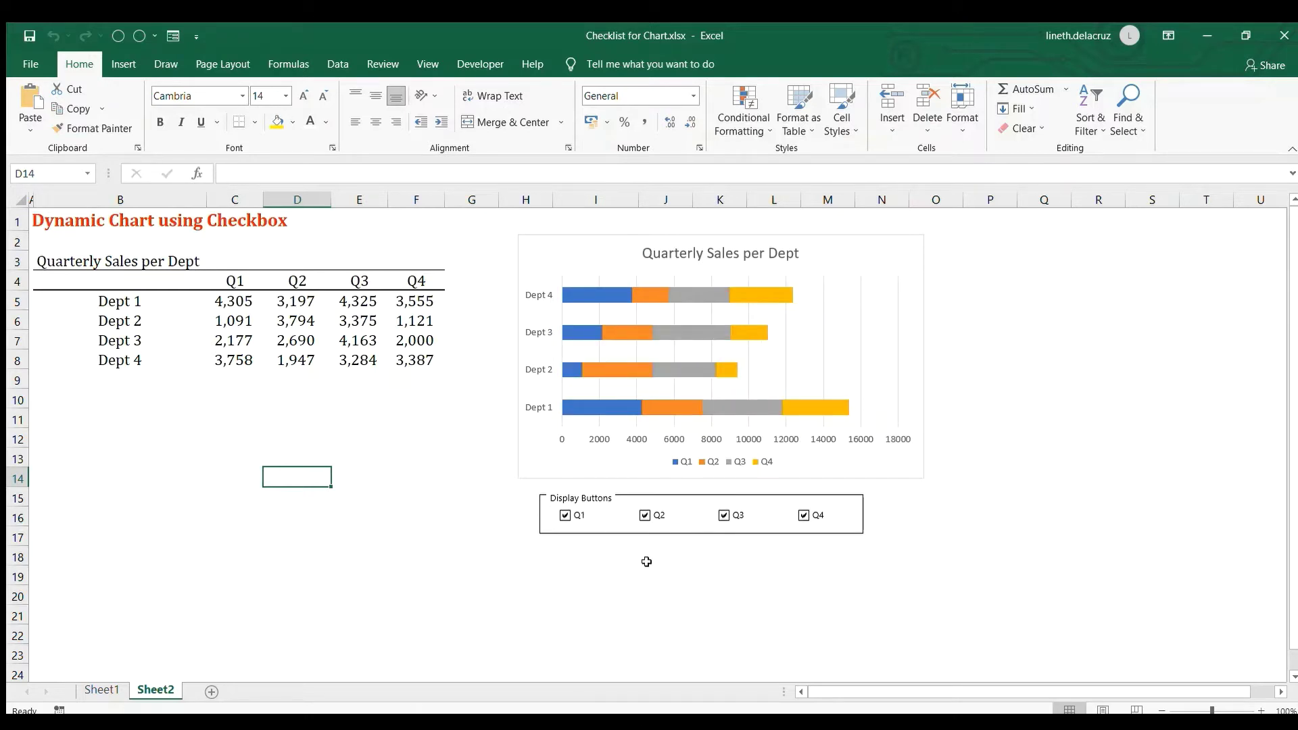